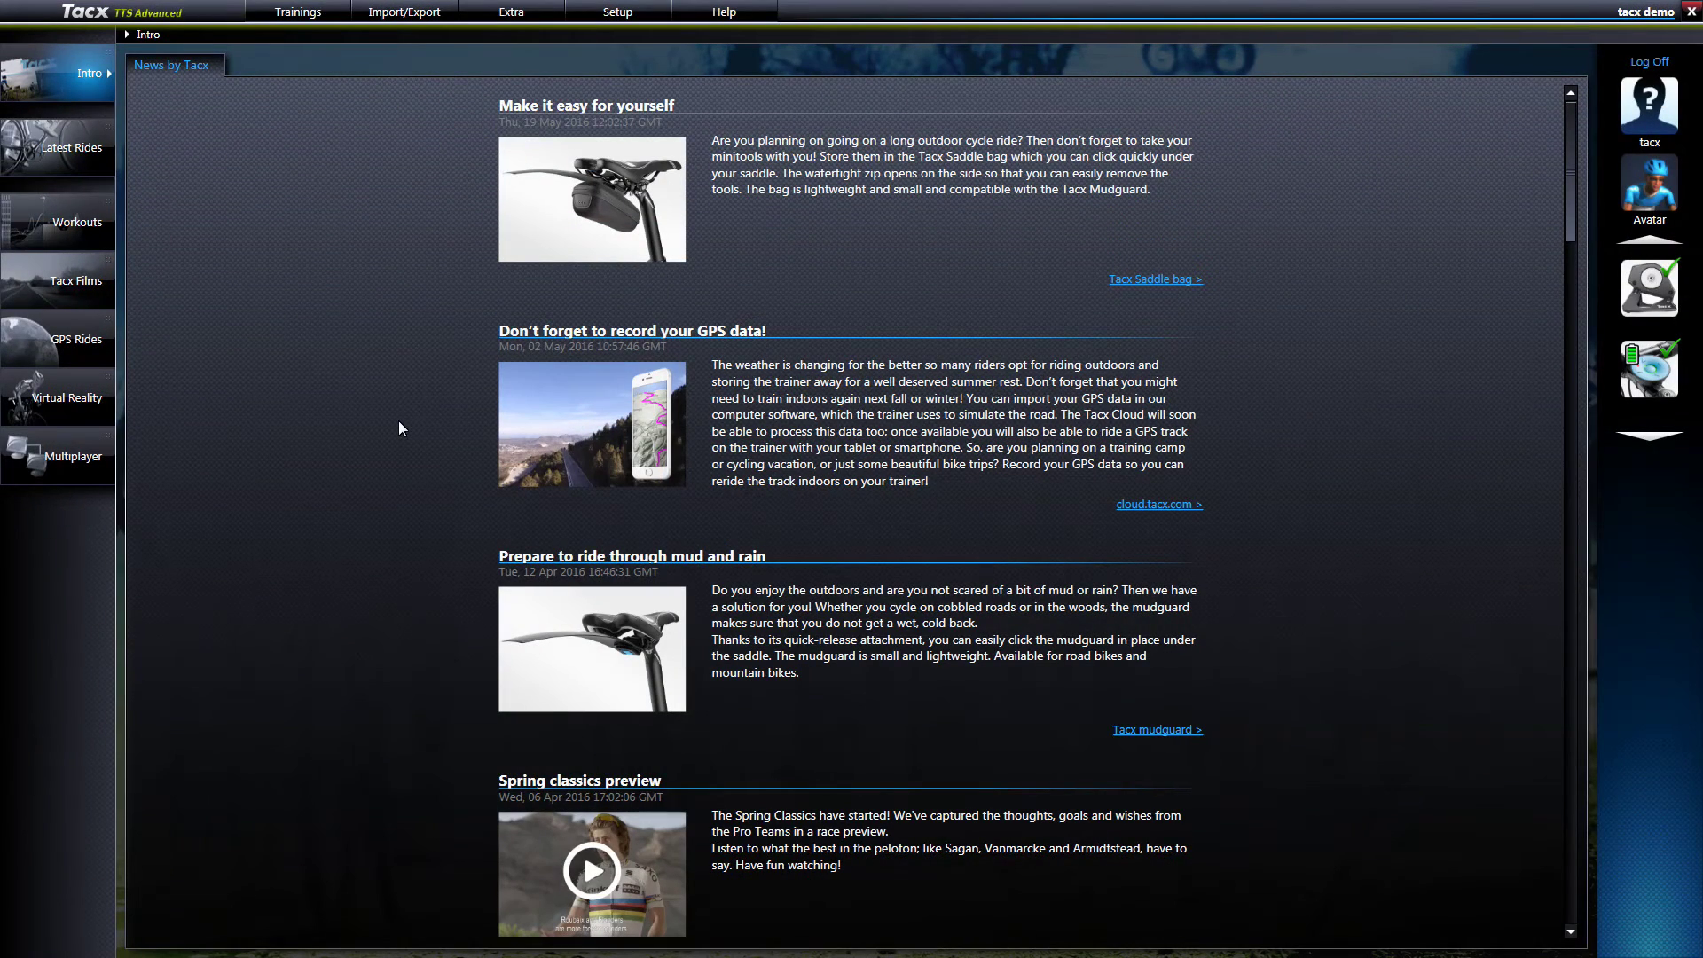
# - Open the Tacx Films library and select the film "Barcelona City Trip 2016 - ES"
pyautogui.click(59, 273)
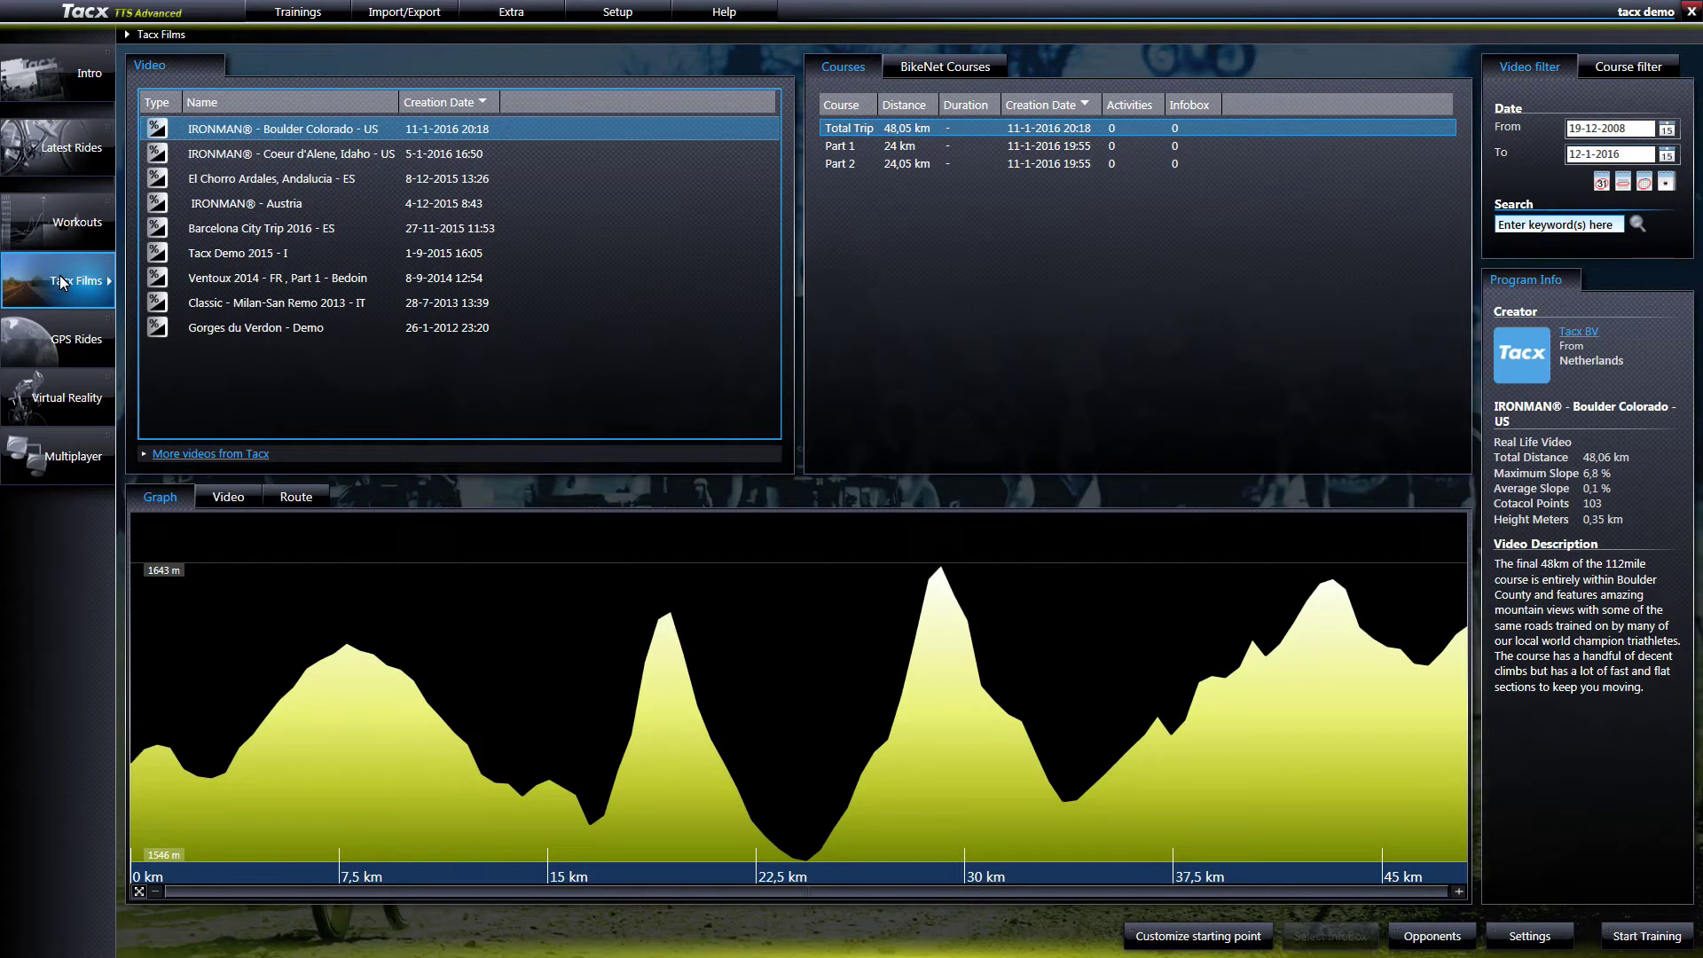
pyautogui.click(245, 233)
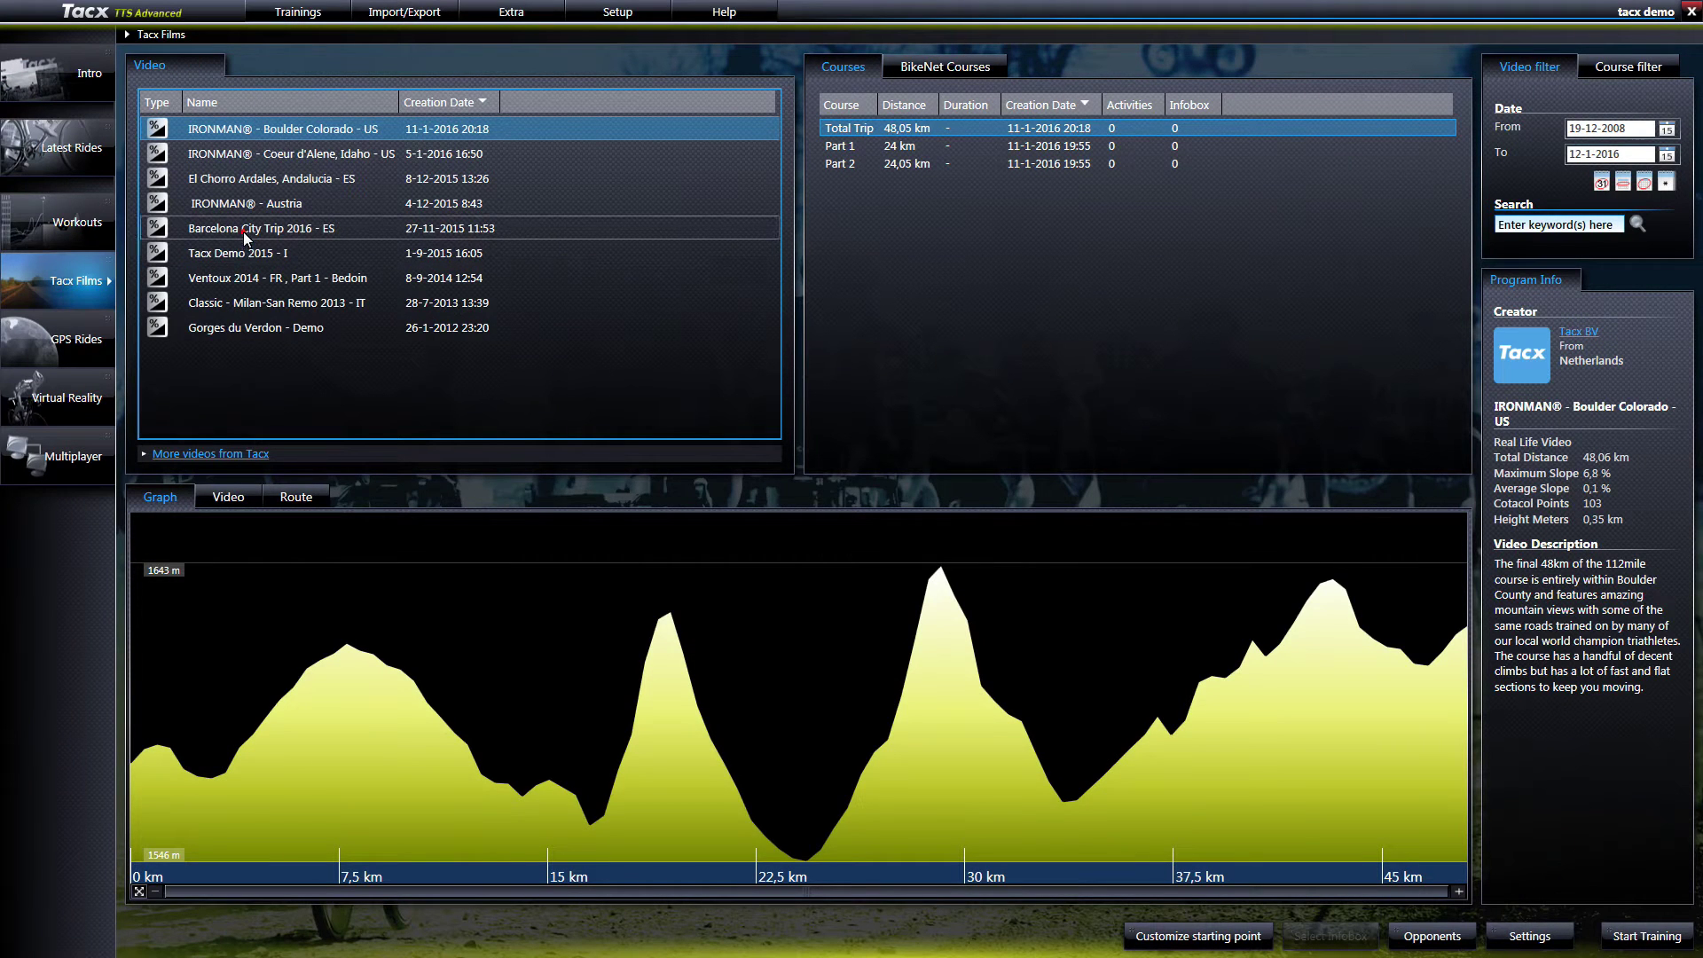
pyautogui.click(245, 232)
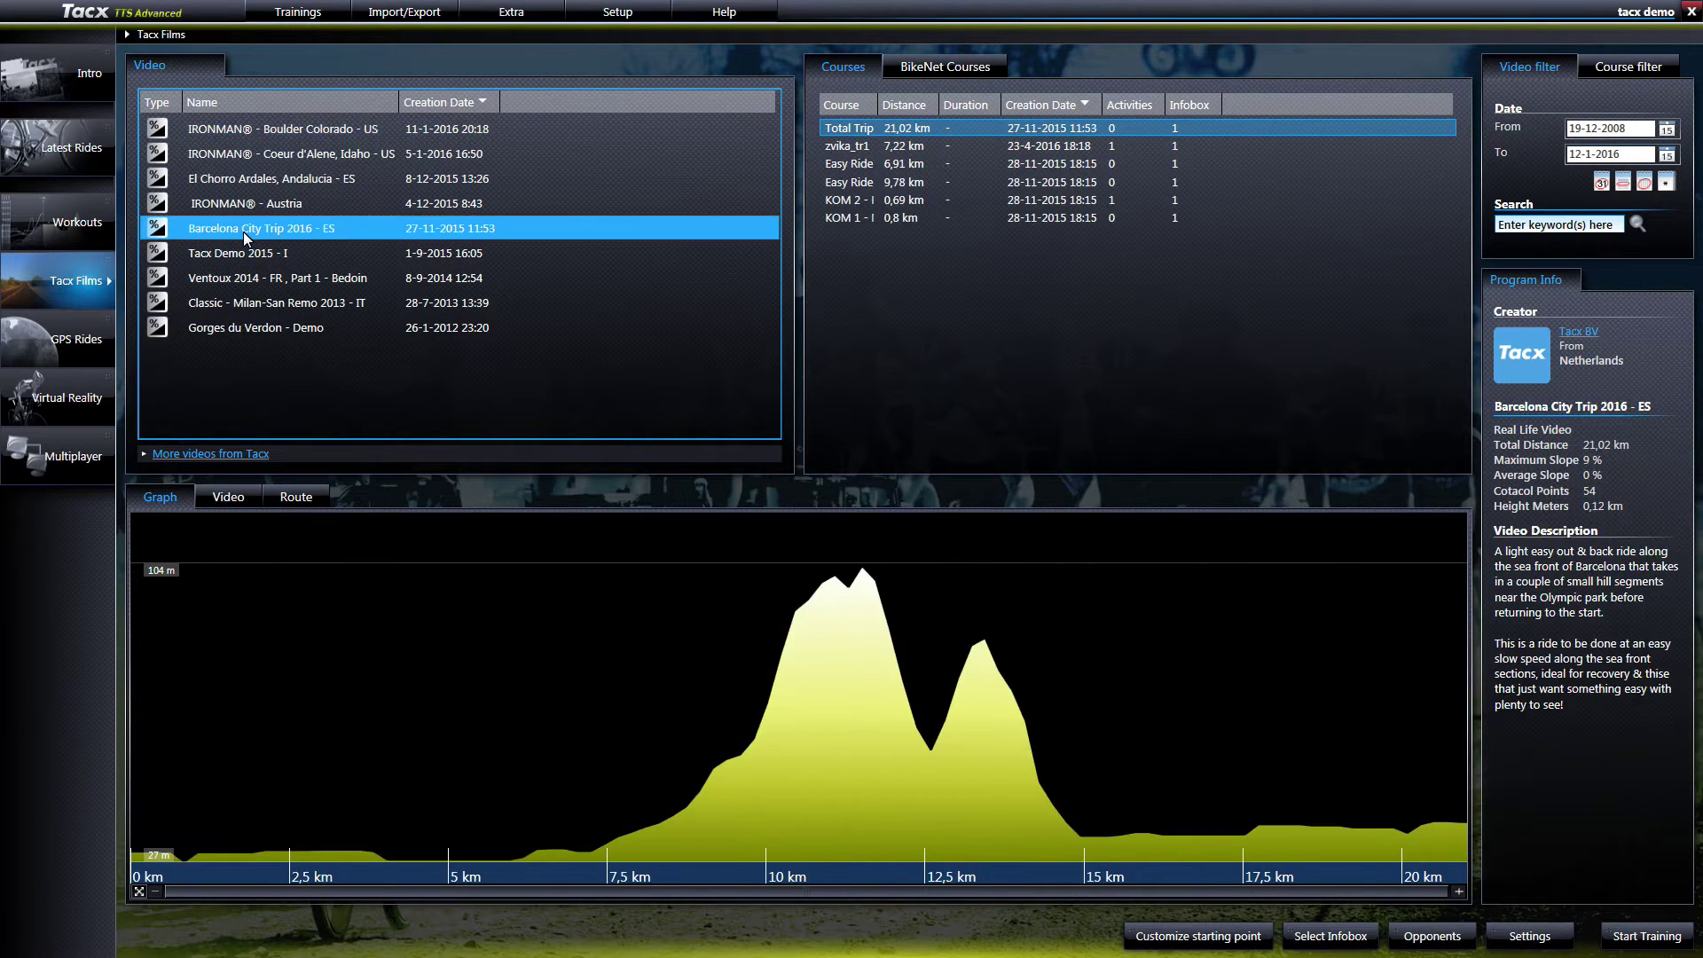
# - Preview the KOM 2 course, then select the 7,22 km course of the Barcelona film and open its opponents list
pyautogui.click(944, 247)
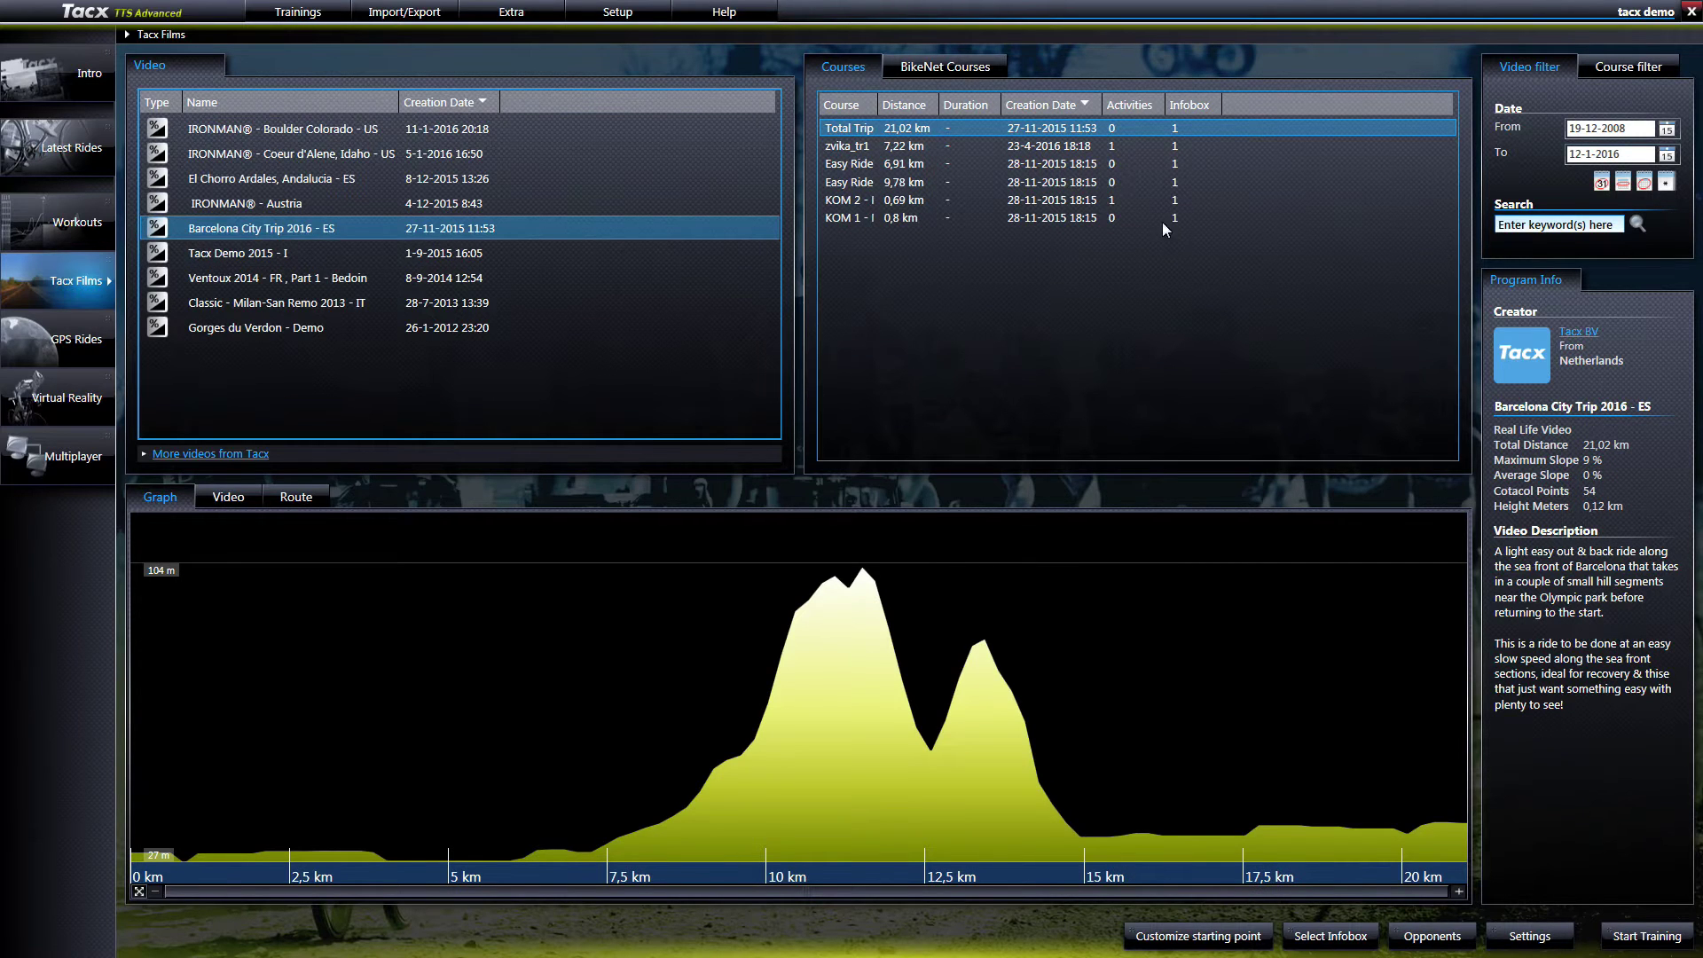
pyautogui.click(1114, 206)
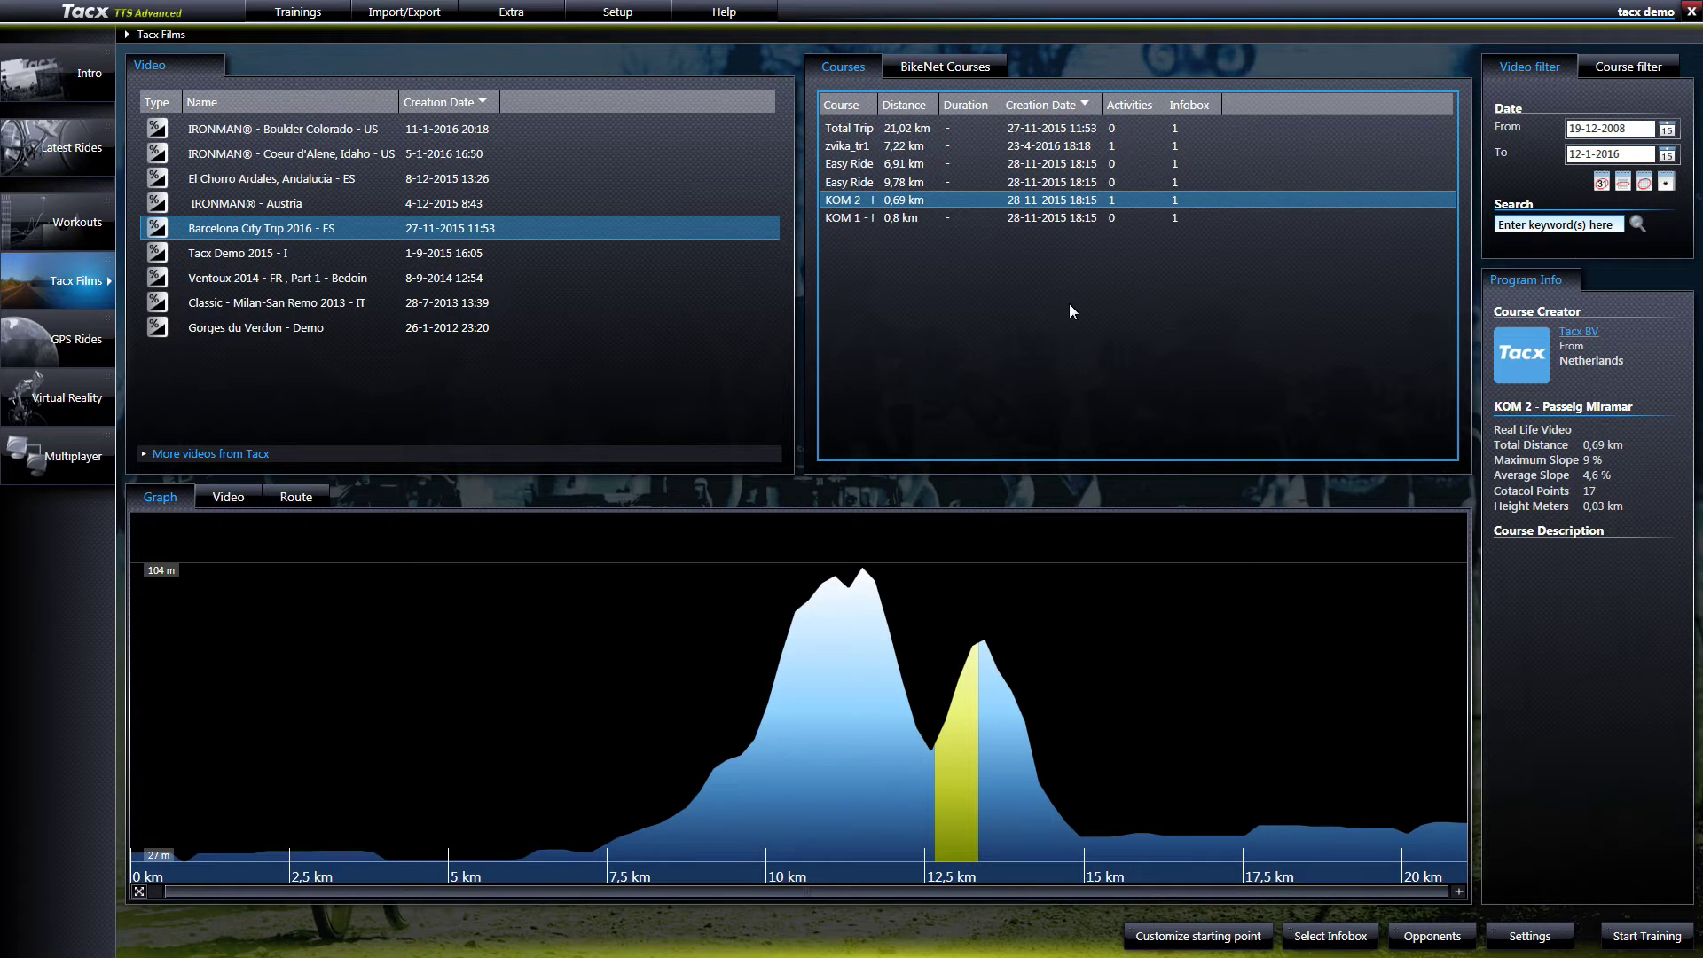
pyautogui.click(1009, 151)
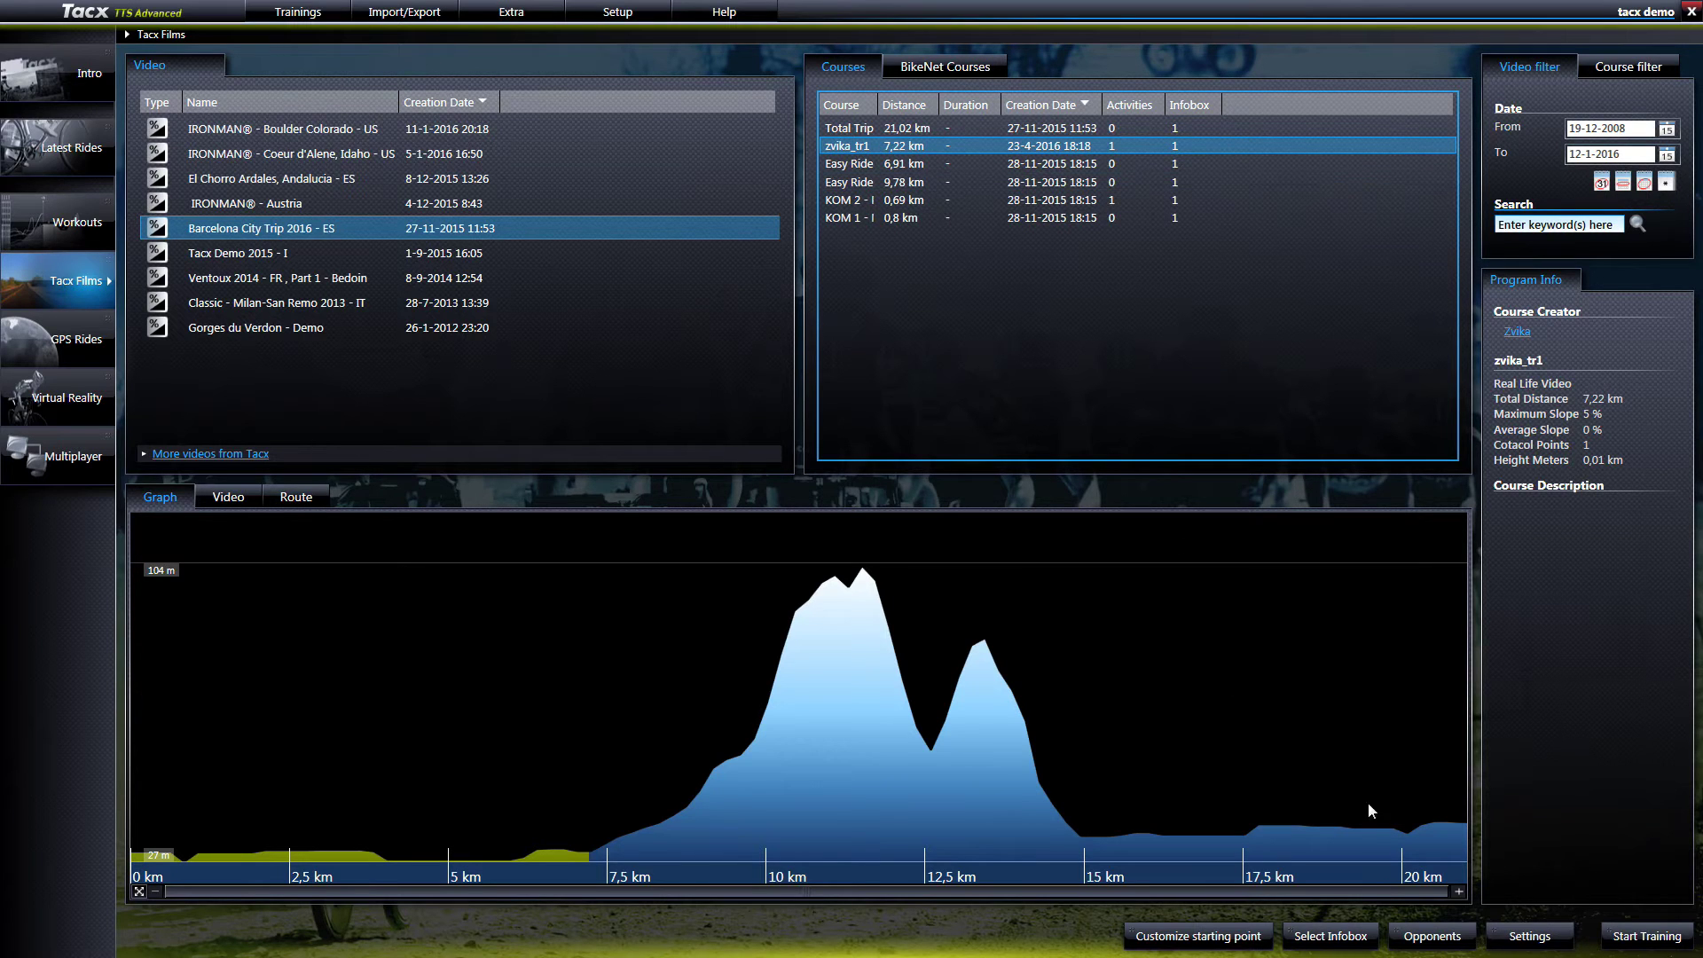
pyautogui.click(1436, 943)
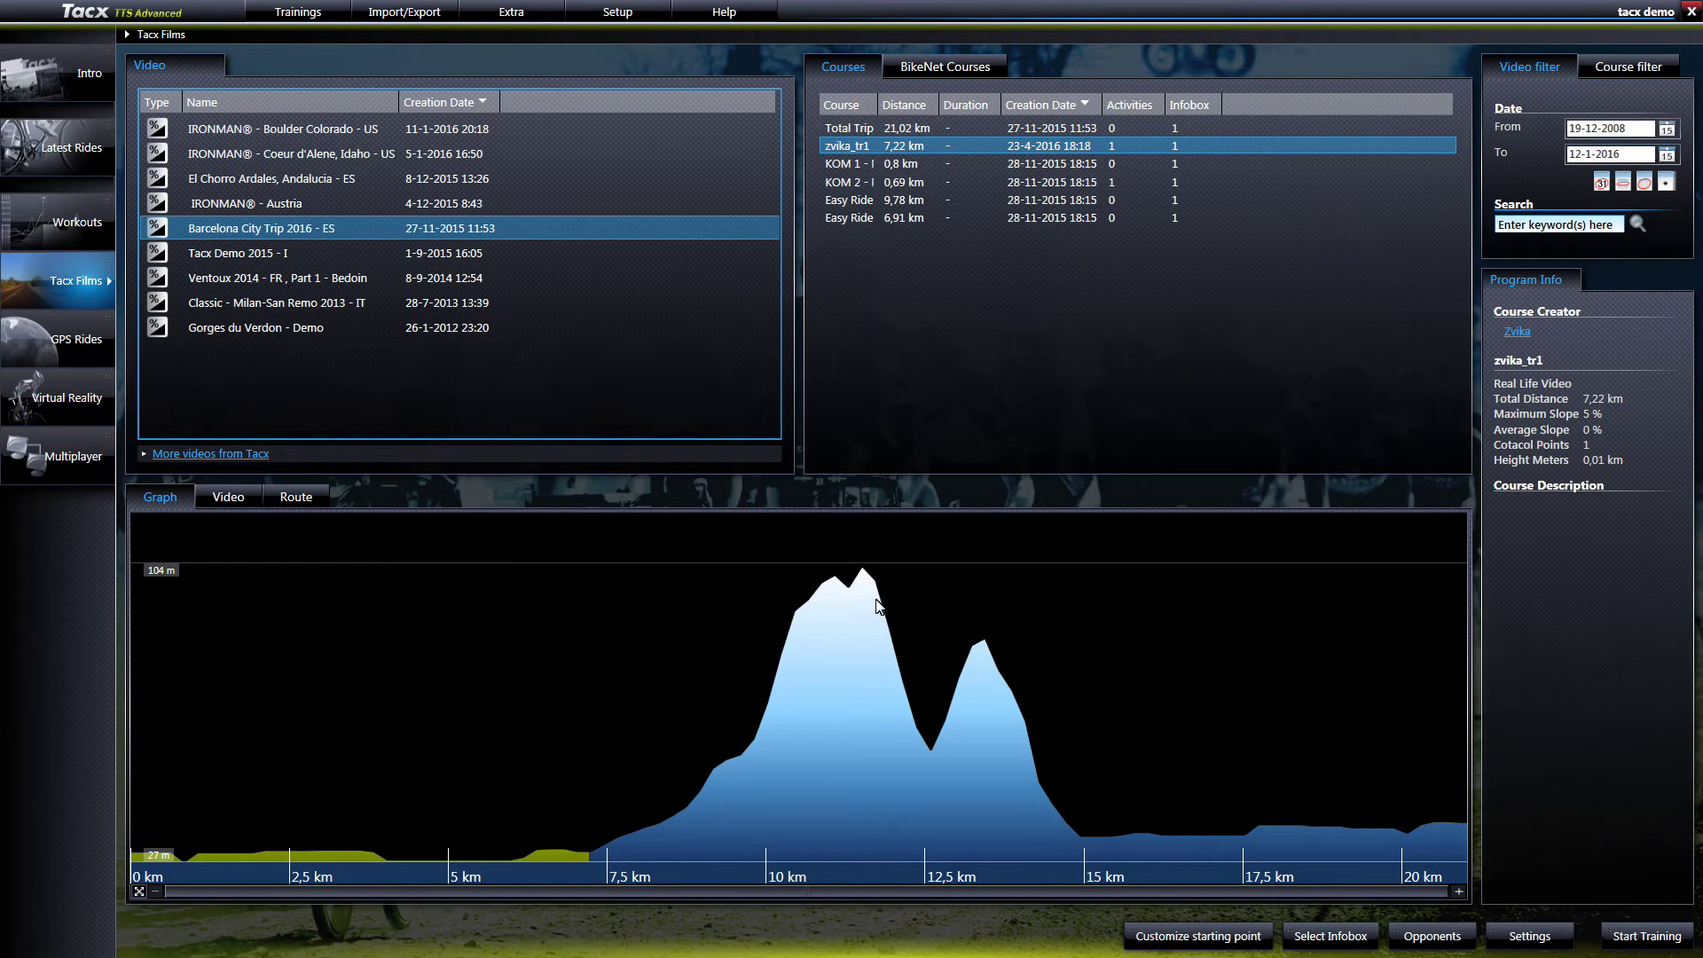
# - Choose the KOM 2 course, open its opponents list and duplicate the tacx replay rider twice
pyautogui.click(901, 183)
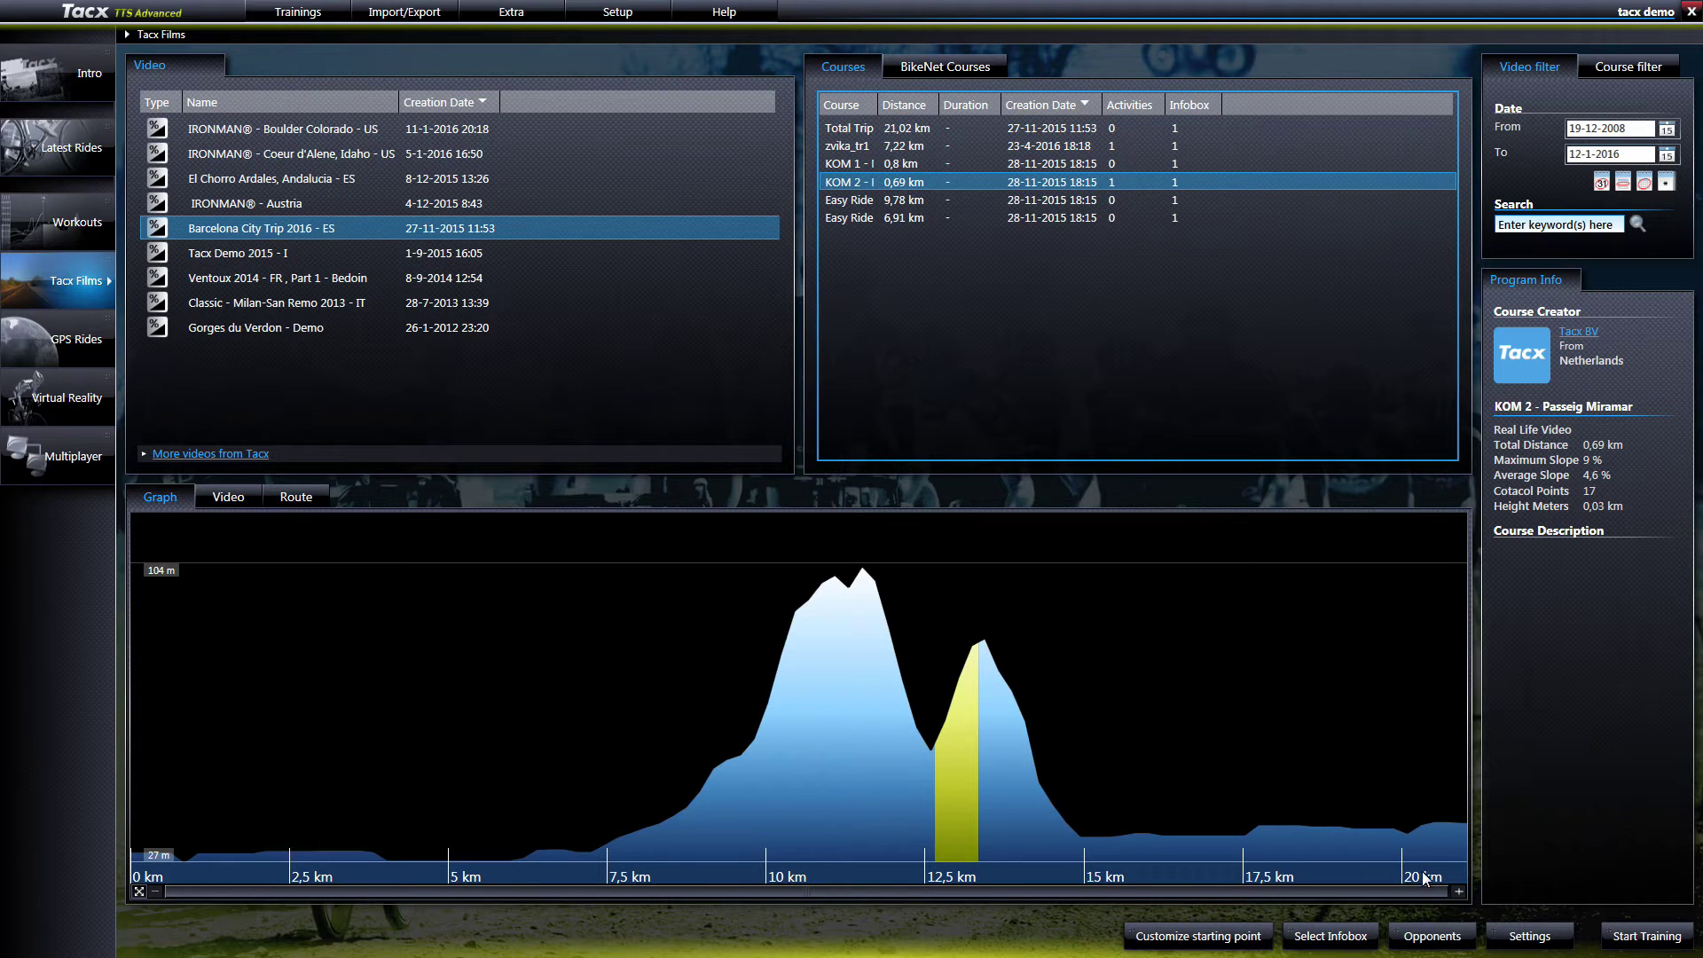
pyautogui.click(1424, 933)
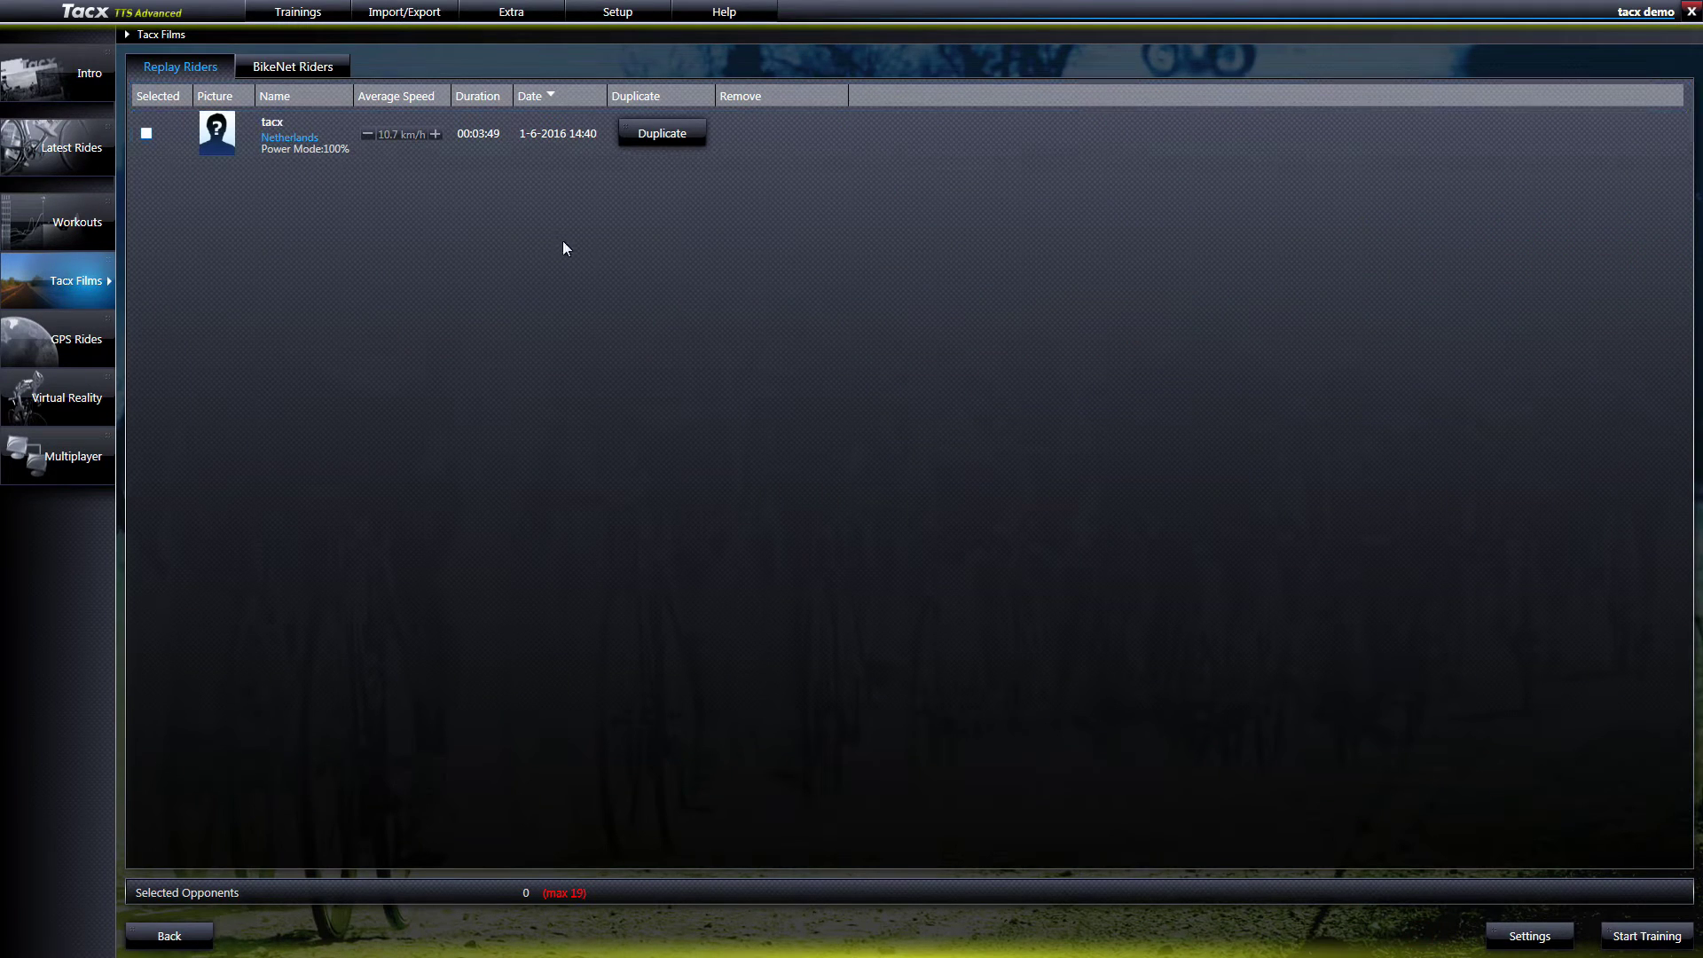
pyautogui.click(662, 133)
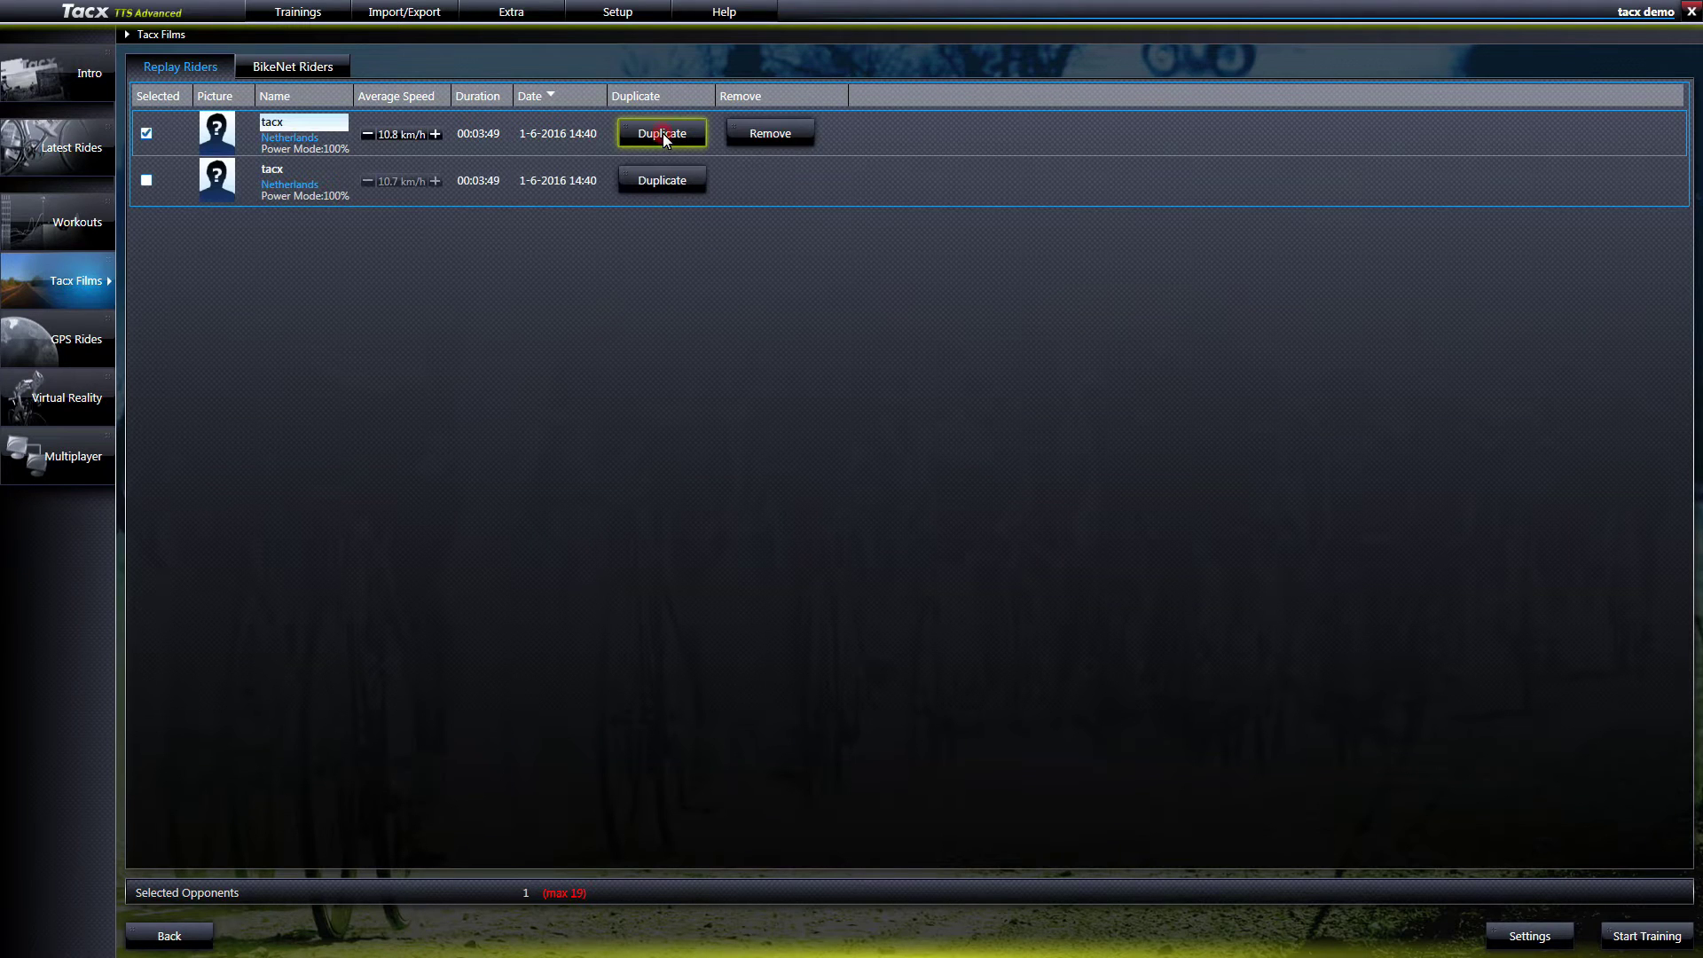
pyautogui.click(663, 133)
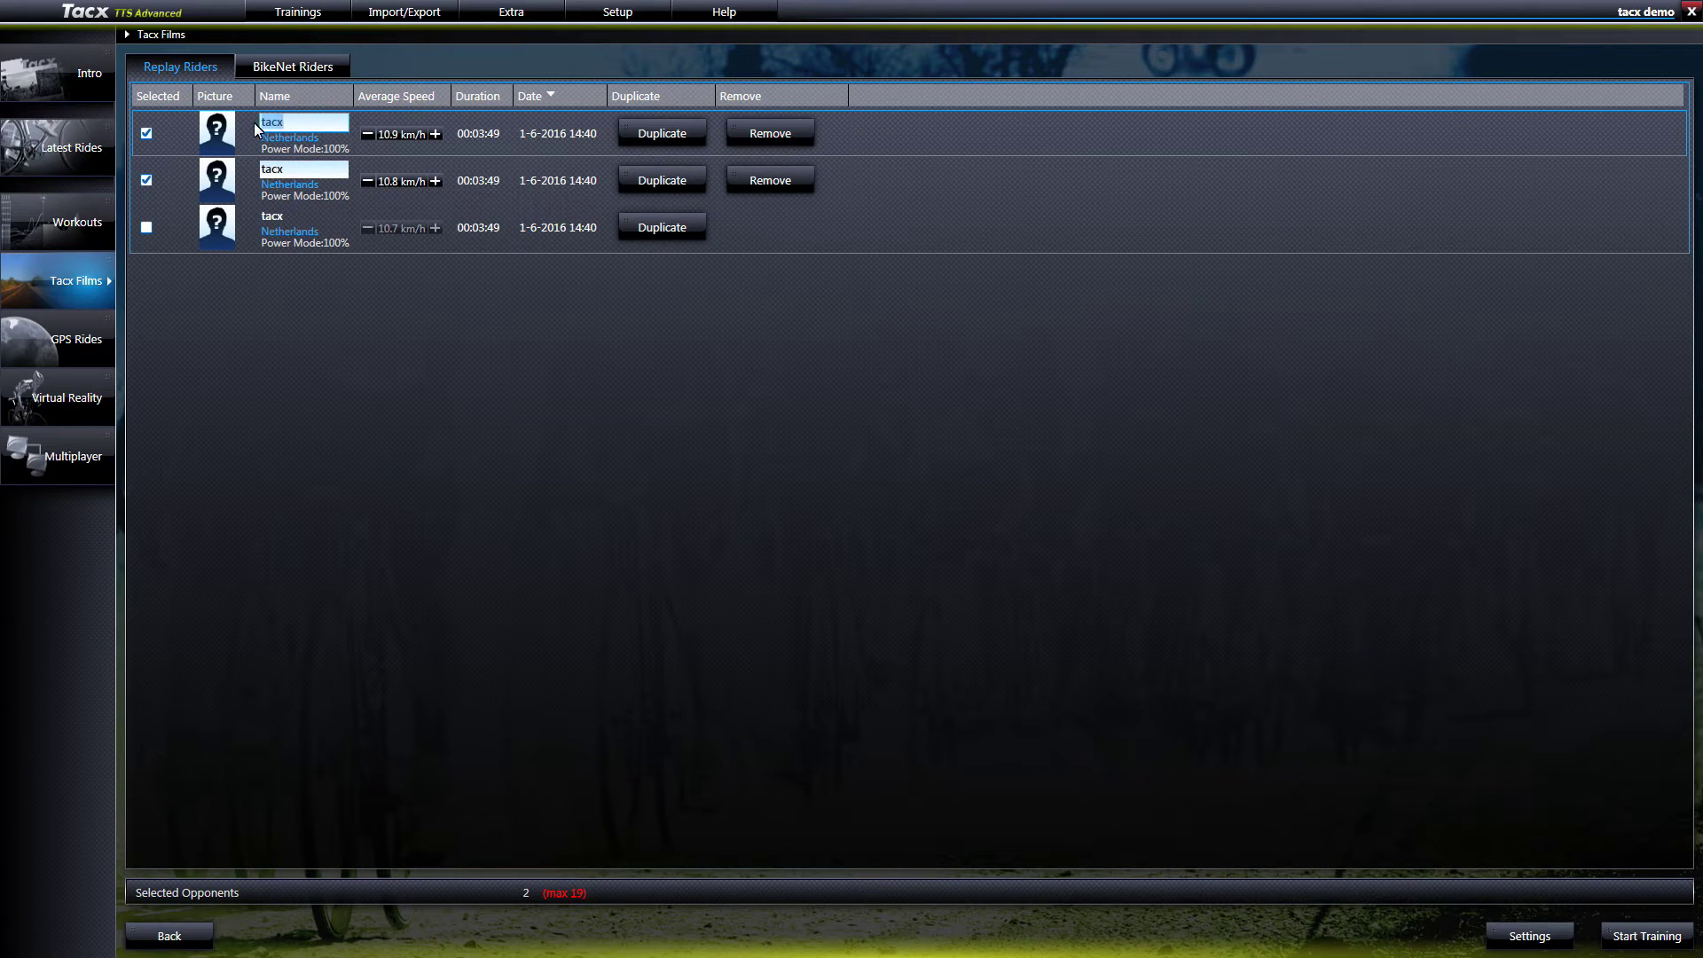
# - Rename the two duplicated replay riders "Tacx rider 1" and "Tacx rider 2"
pyautogui.write('ioder')
pyautogui.press('BackSpace')
pyautogui.press('BackSpace')
pyautogui.press('BackSpace')
pyautogui.press('BackSpace')
pyautogui.write('der 1')
pyautogui.click(290, 169)
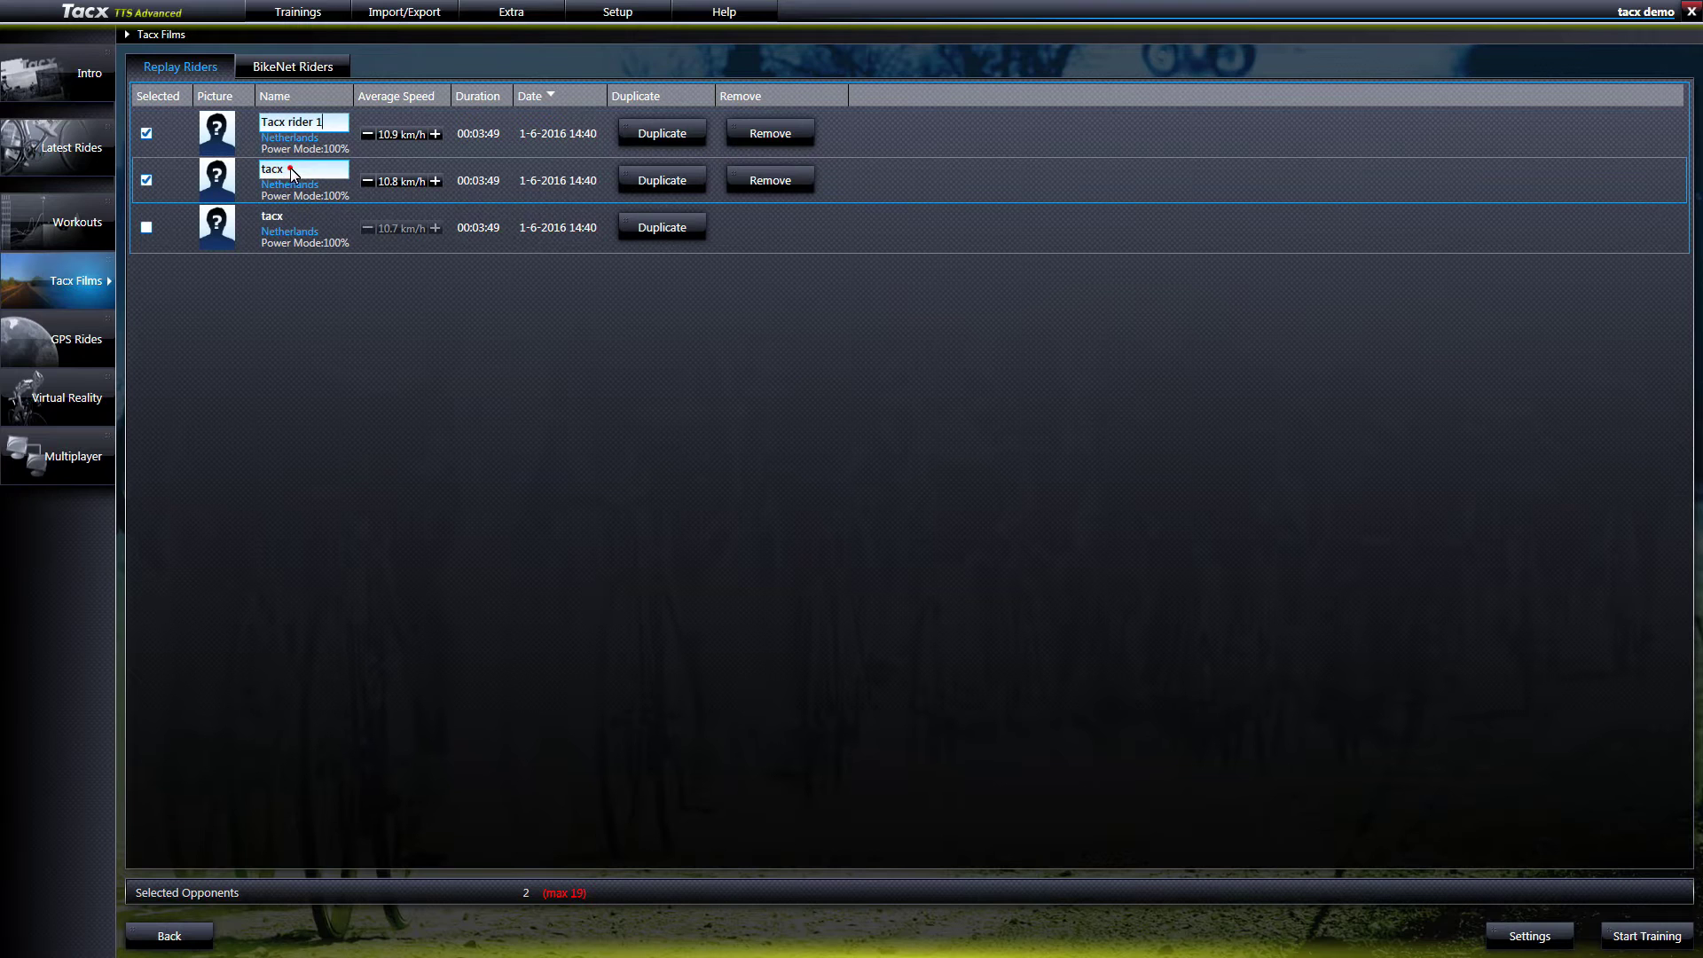
pyautogui.write('Tacx rider 2')
pyautogui.click(760, 387)
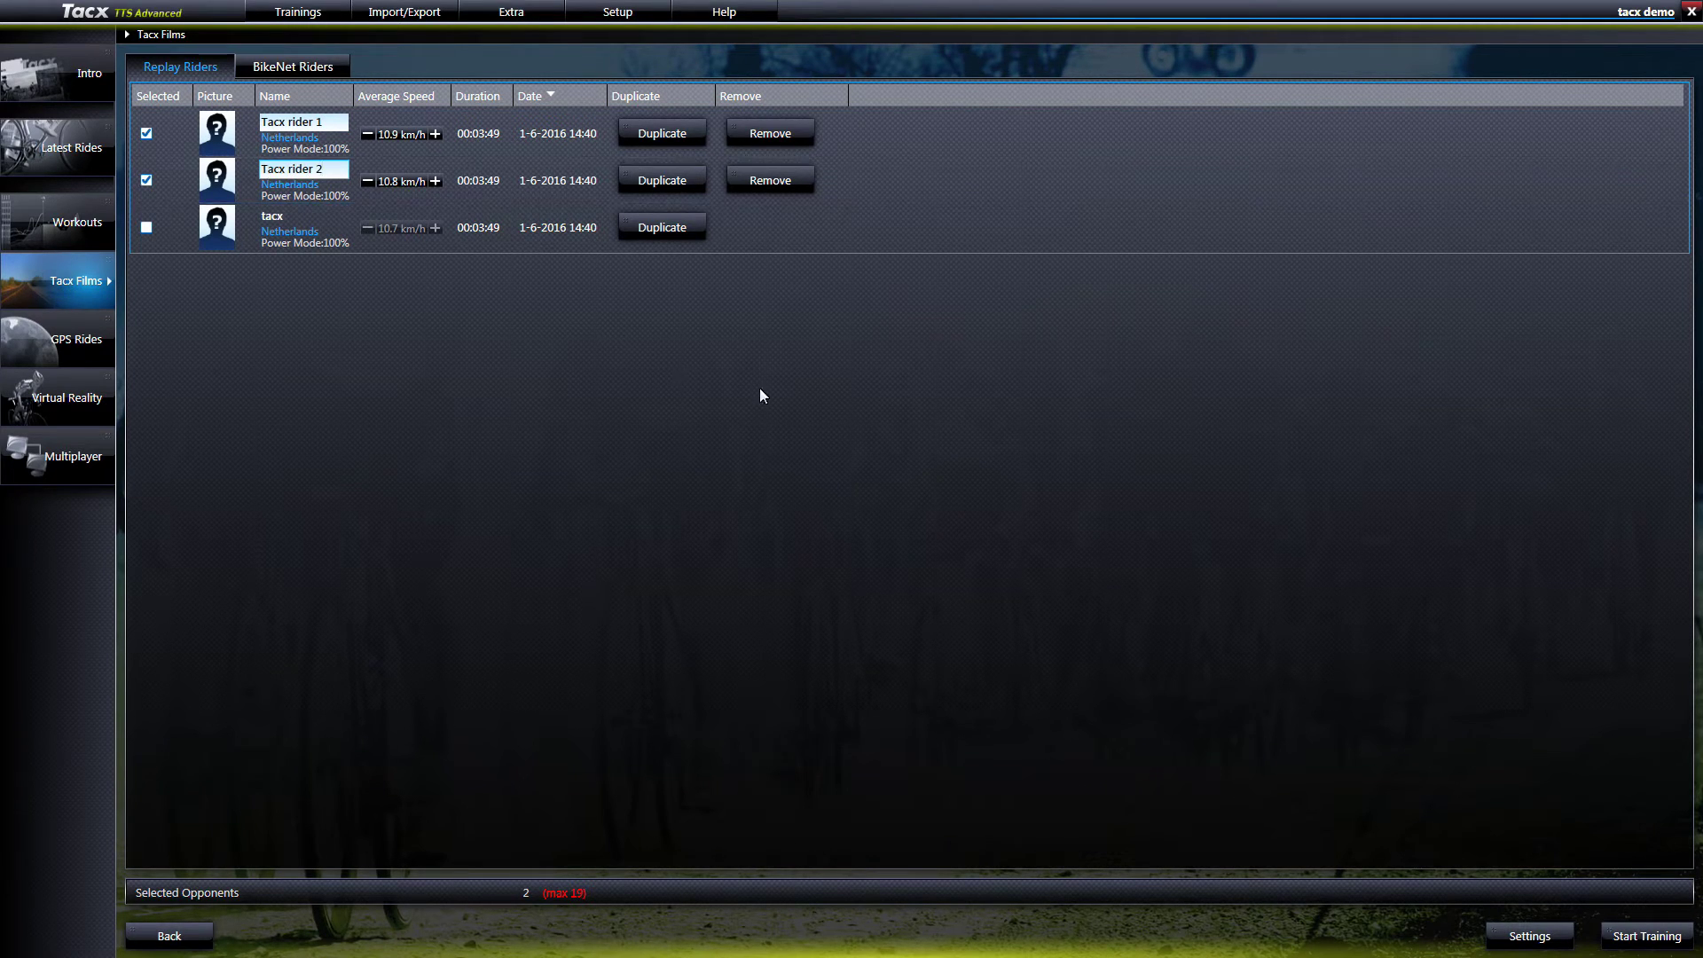
# - Set the average speed to 13.2 km/h for Tacx rider 1 and 15.0 km/h for Tacx rider 2, and include the original tacx rider
pyautogui.click(434, 134)
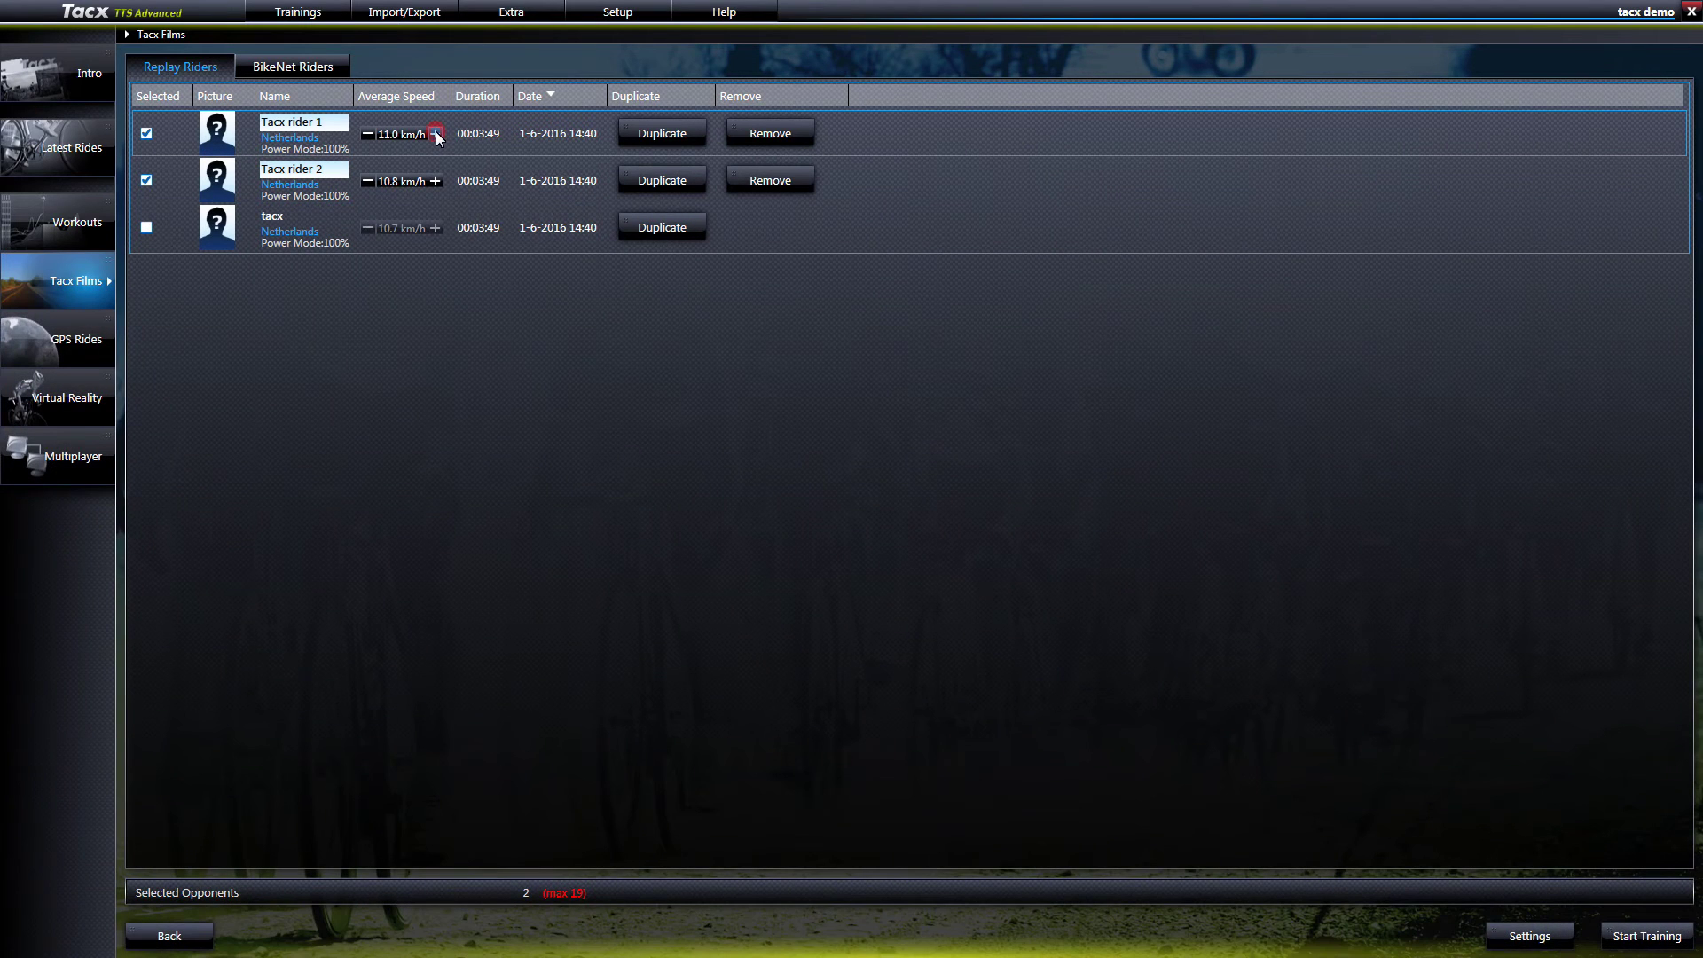
pyautogui.click(435, 134)
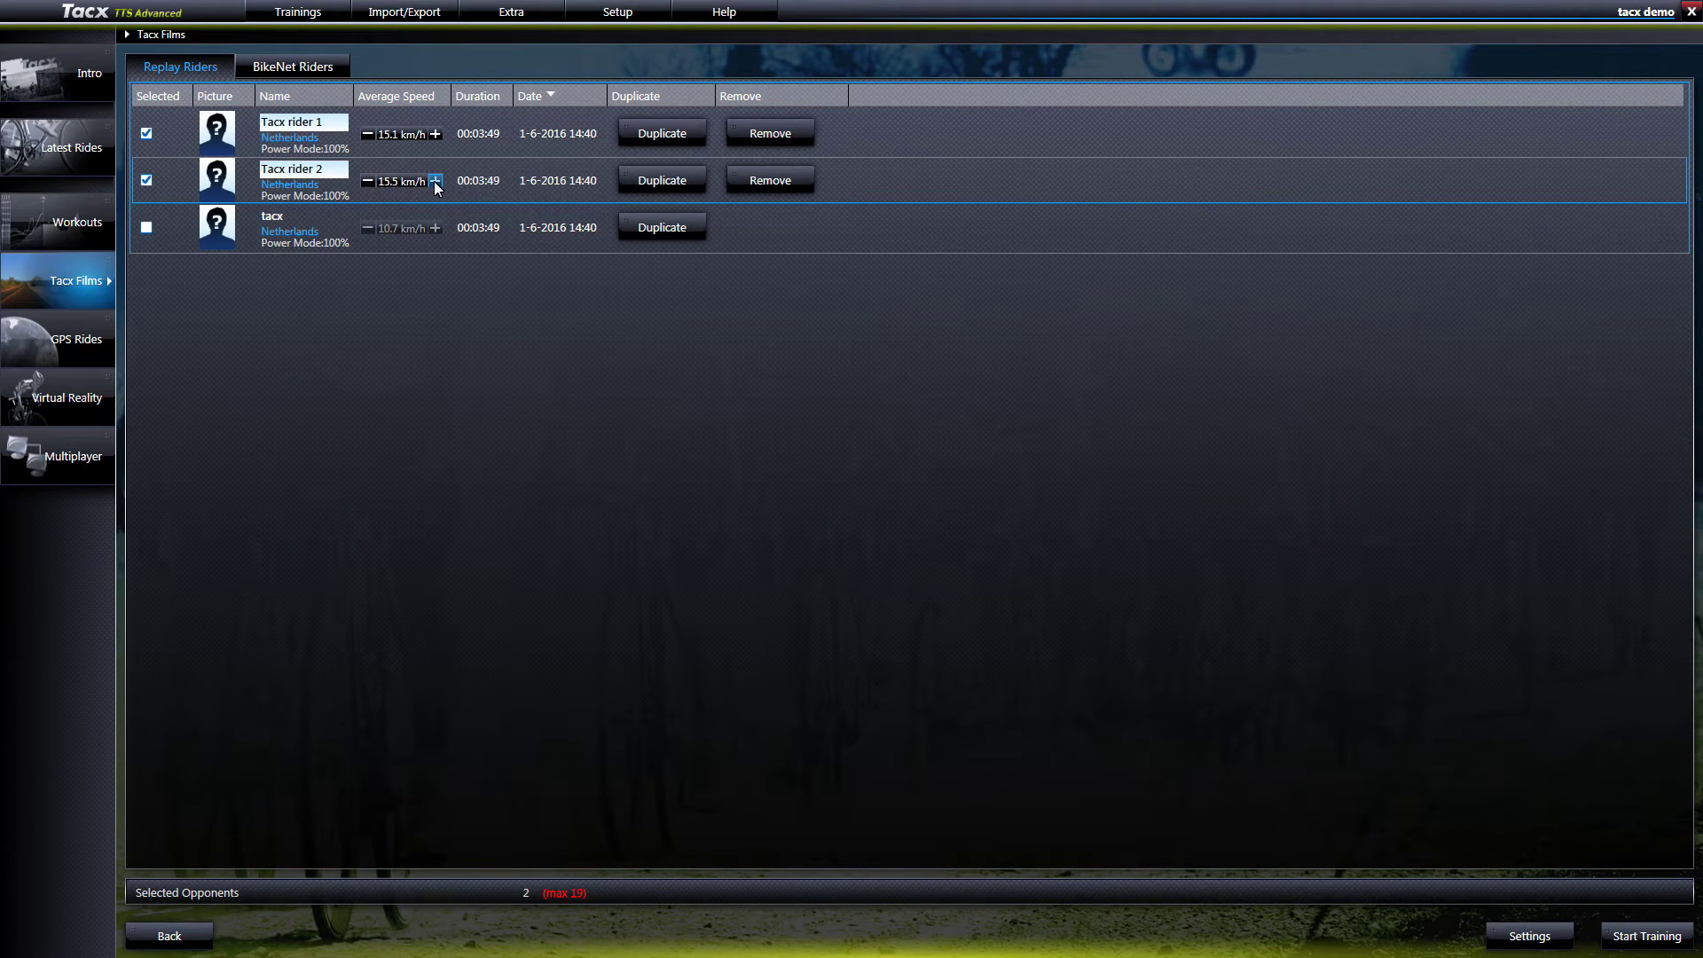
pyautogui.click(435, 181)
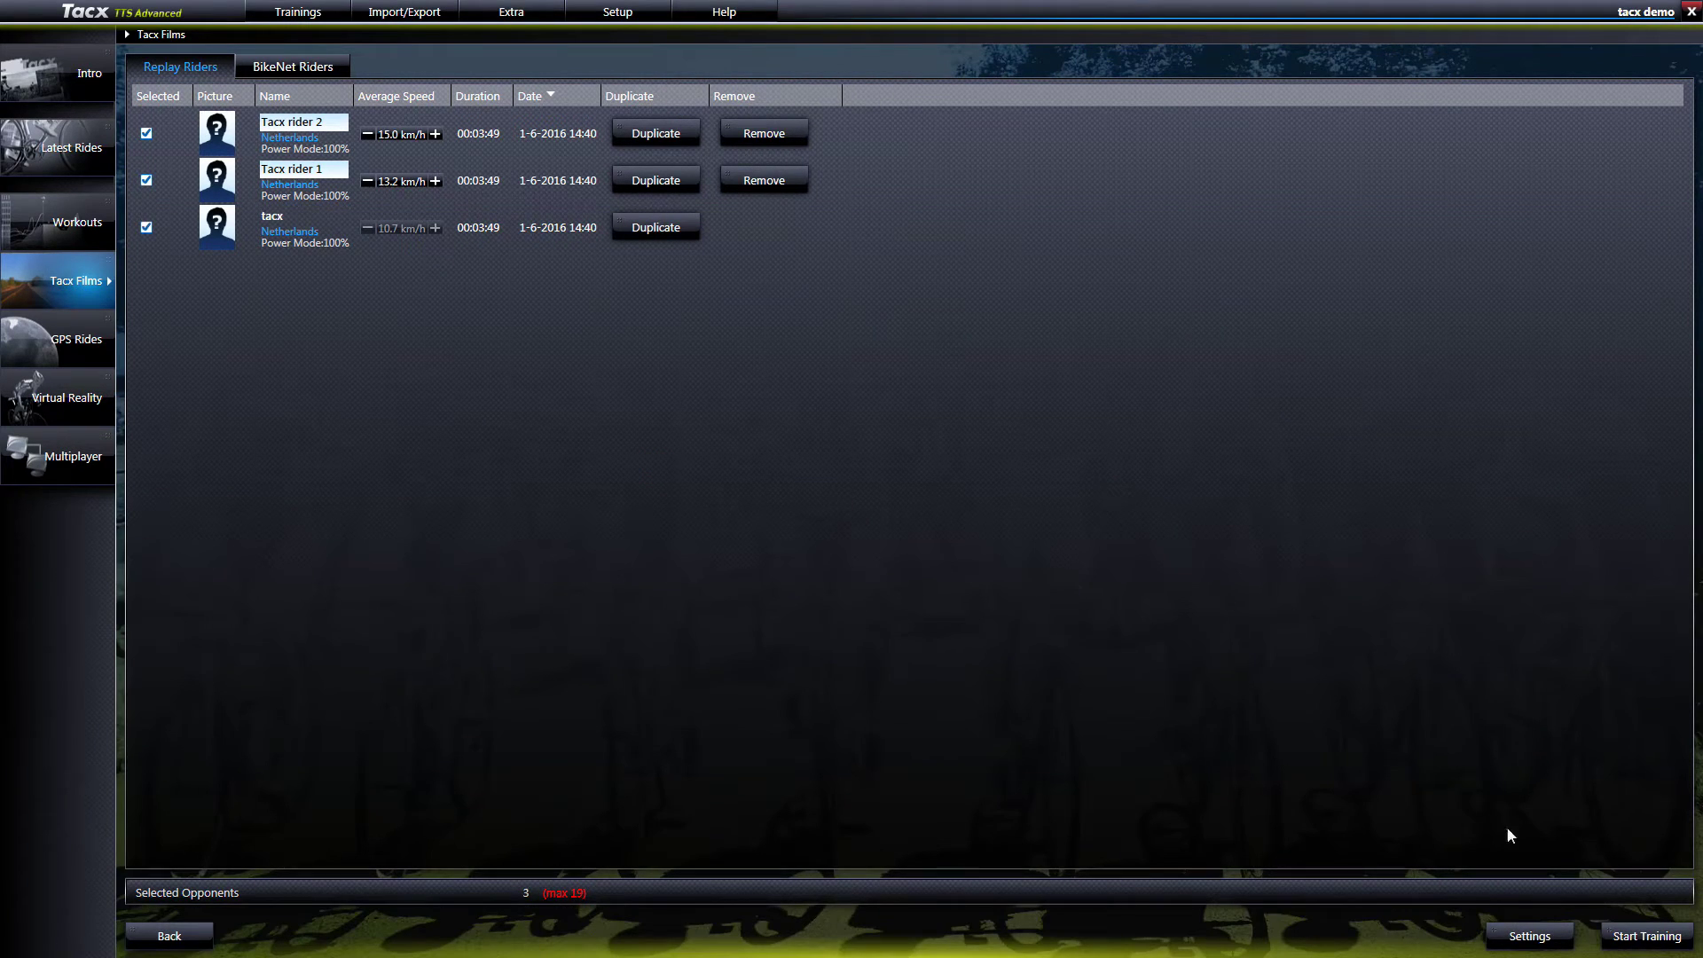
# - Start the training against the selected opponents and cycle through the ride views, including the satellite route map
pyautogui.click(1629, 943)
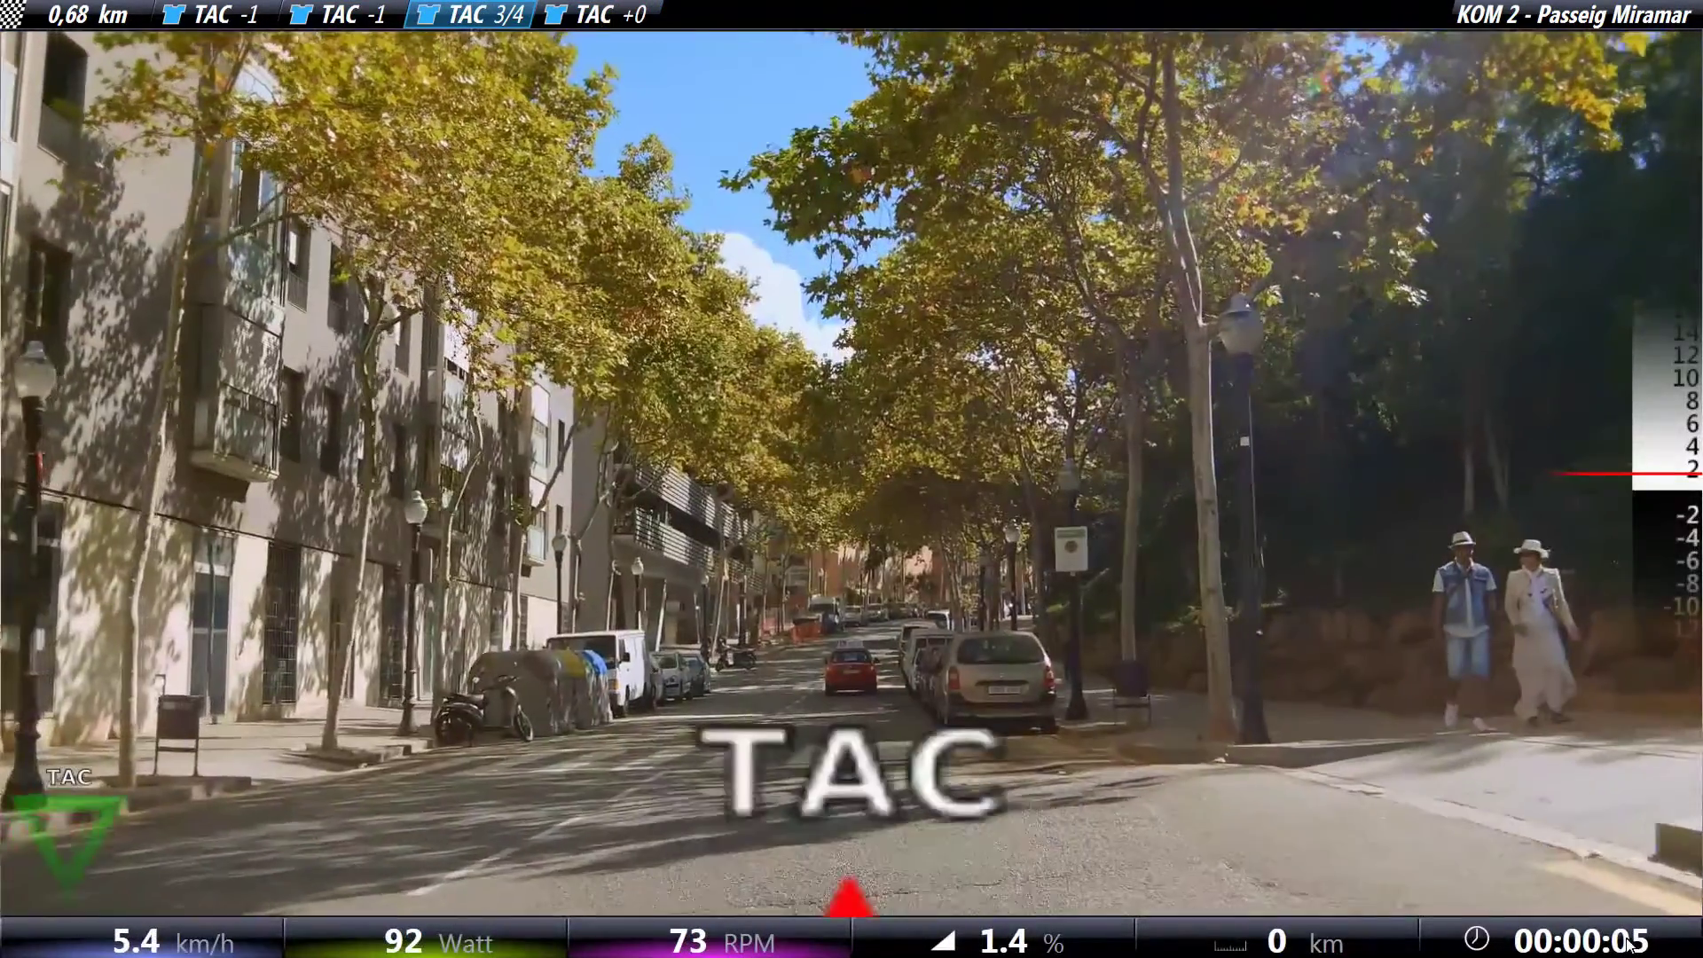
pyautogui.press('v')
pyautogui.press('v')
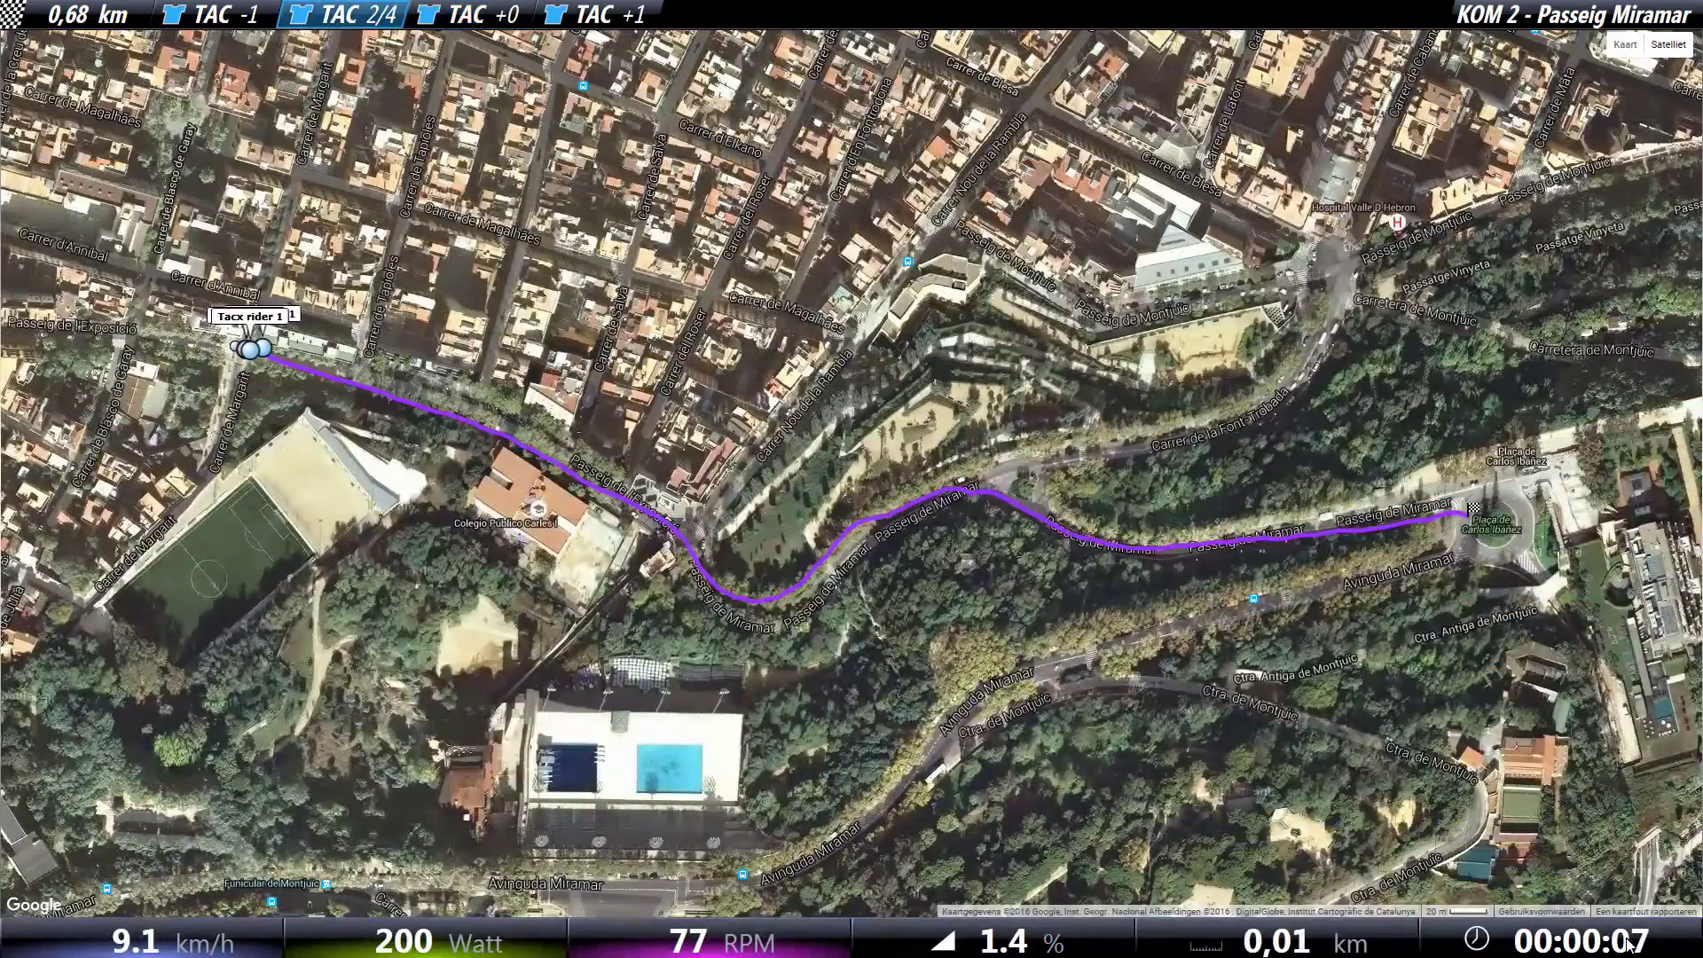
pyautogui.press('v')
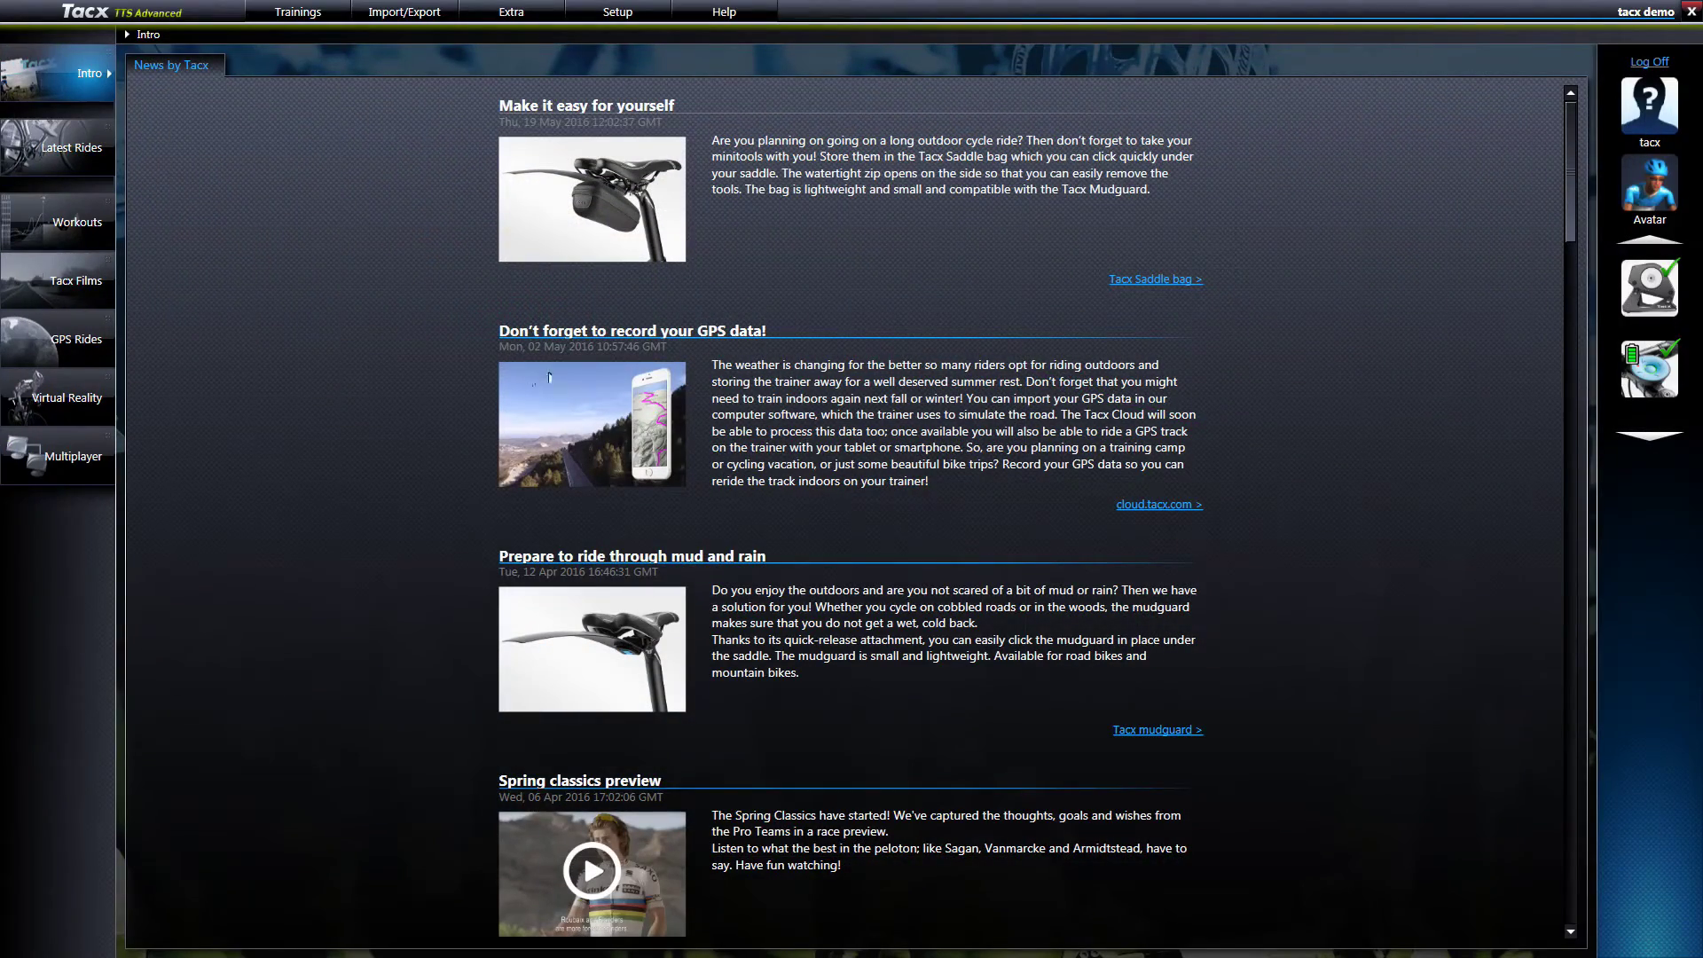
# - In Tacx Films, select "Classic - Milan-San Remo 2013 - IT" and choose its BikeNet course "03 Route 1 / 3"
pyautogui.click(79, 282)
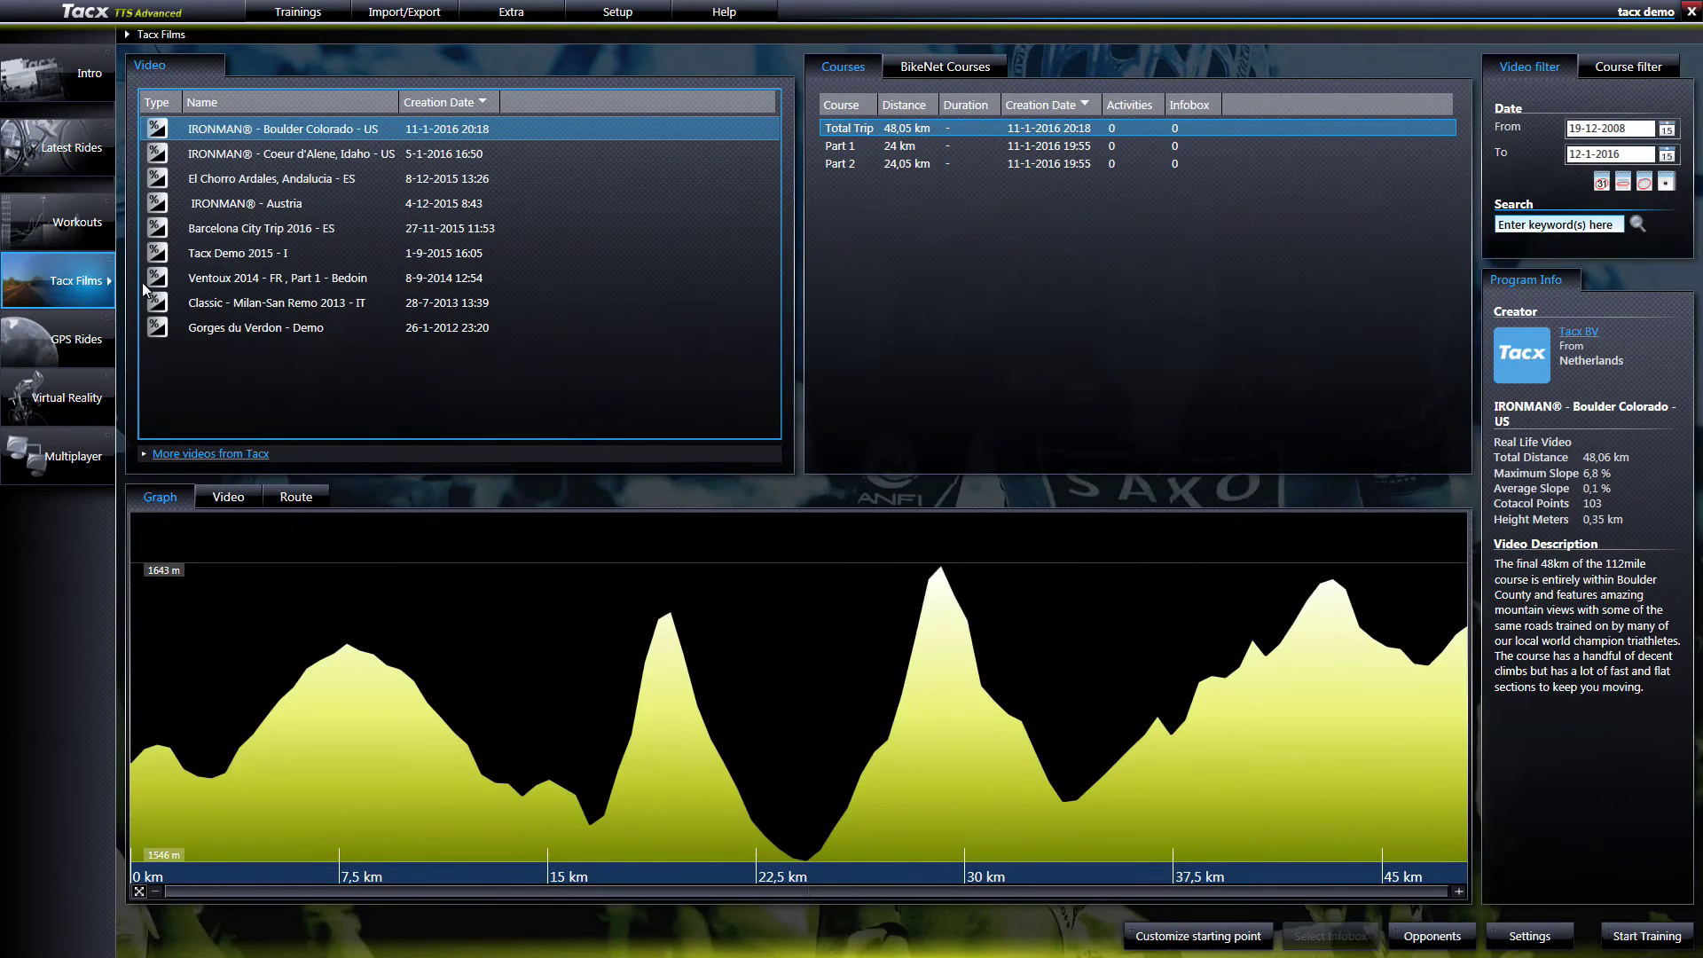
pyautogui.click(185, 305)
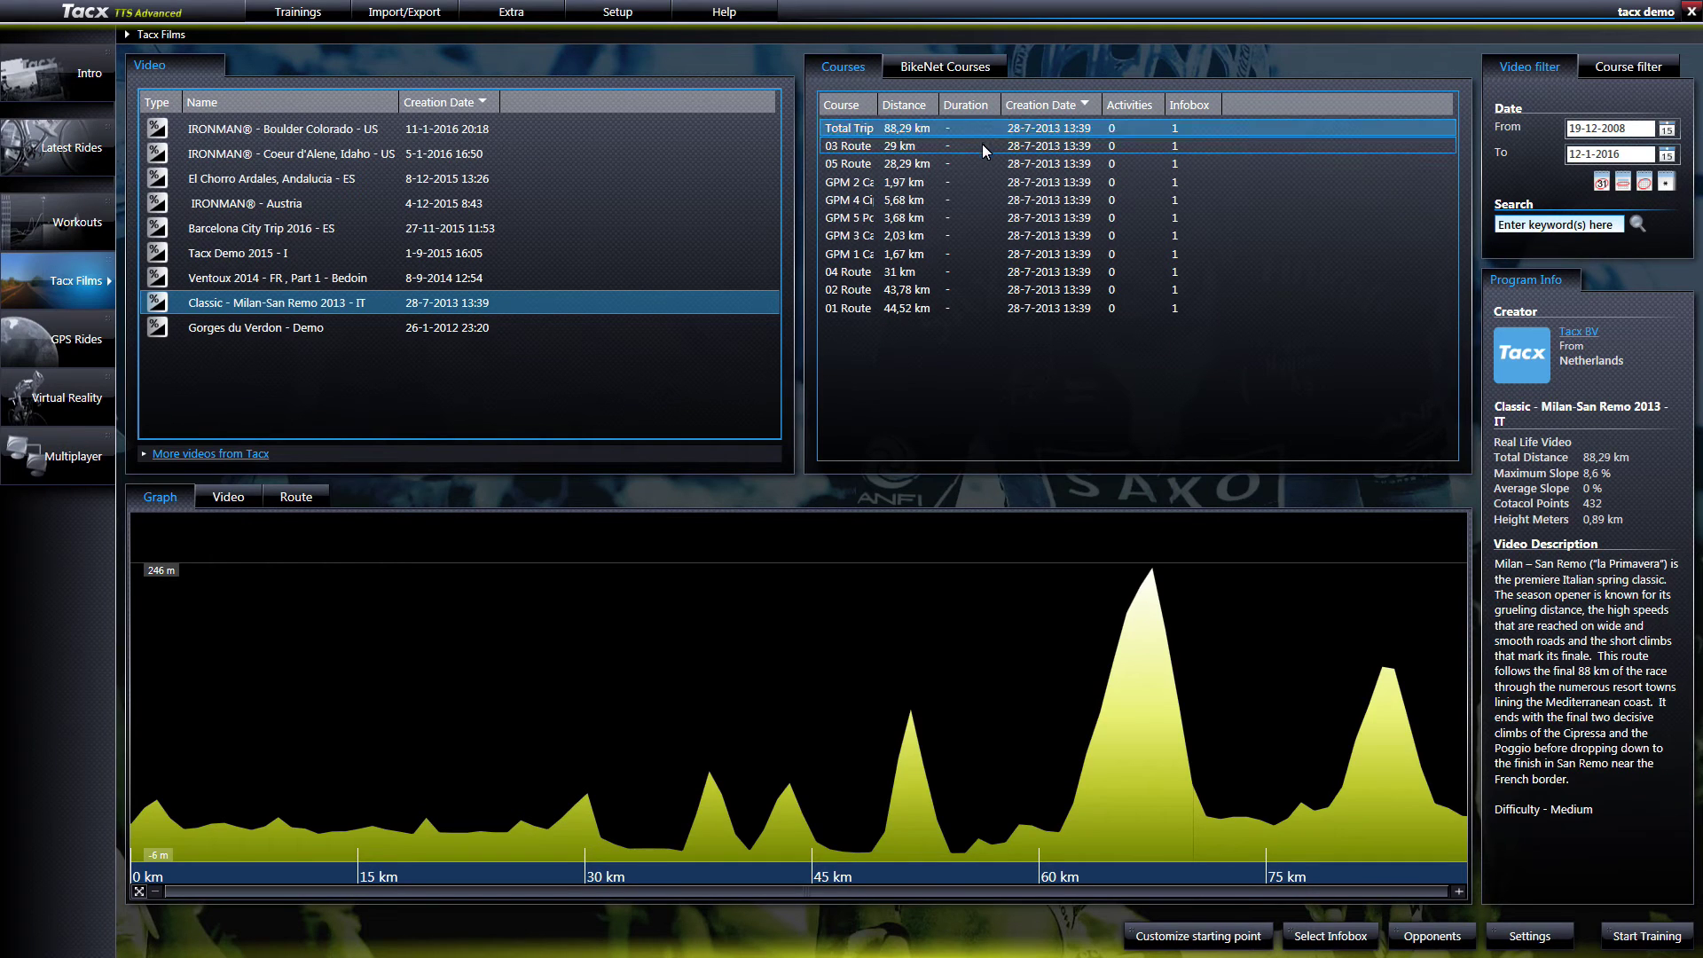
pyautogui.click(976, 69)
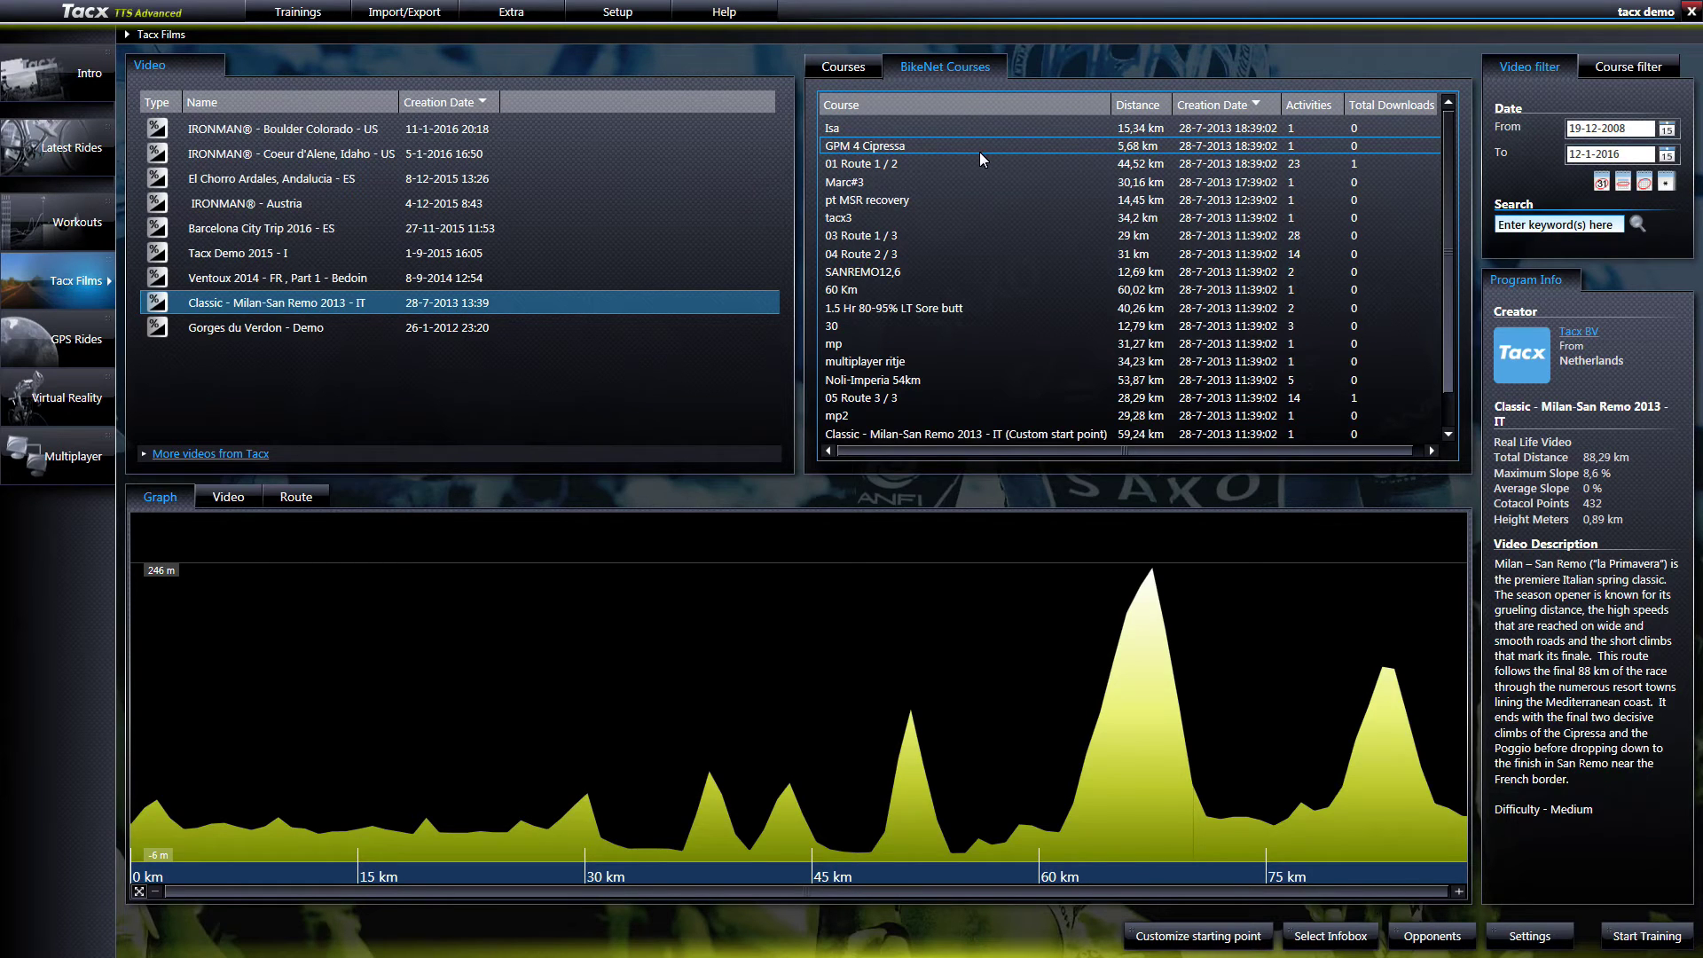
pyautogui.click(995, 241)
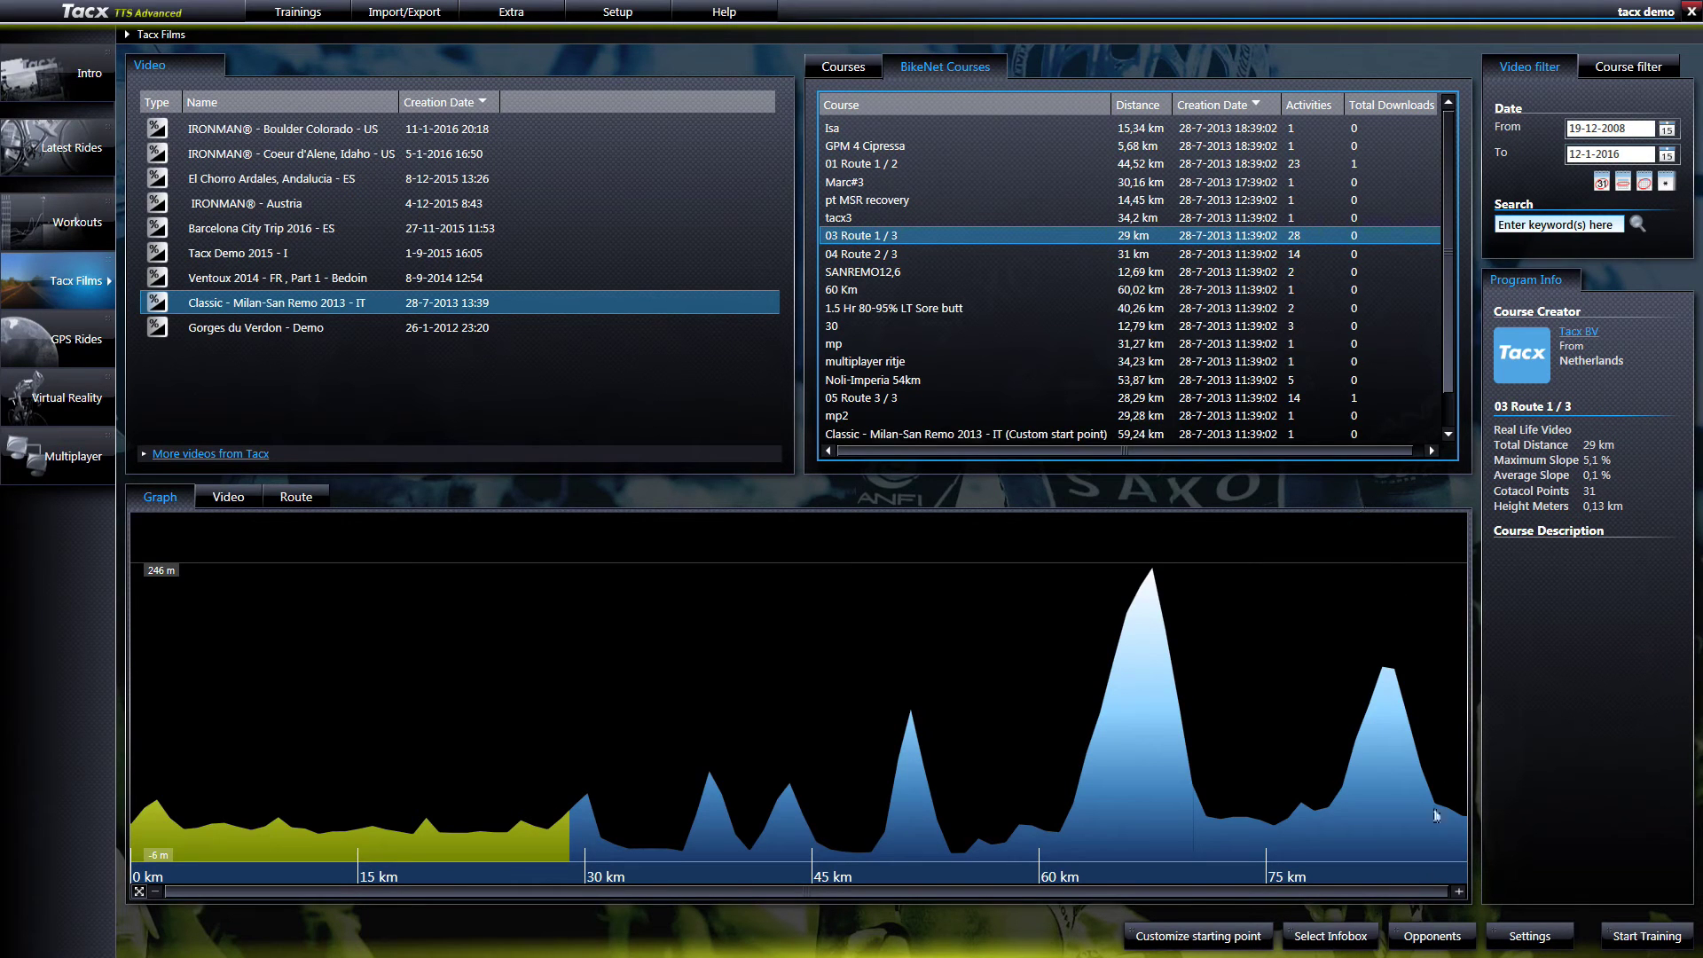
# - Open the opponents for this course and select the first four BikeNet riders
pyautogui.click(1430, 938)
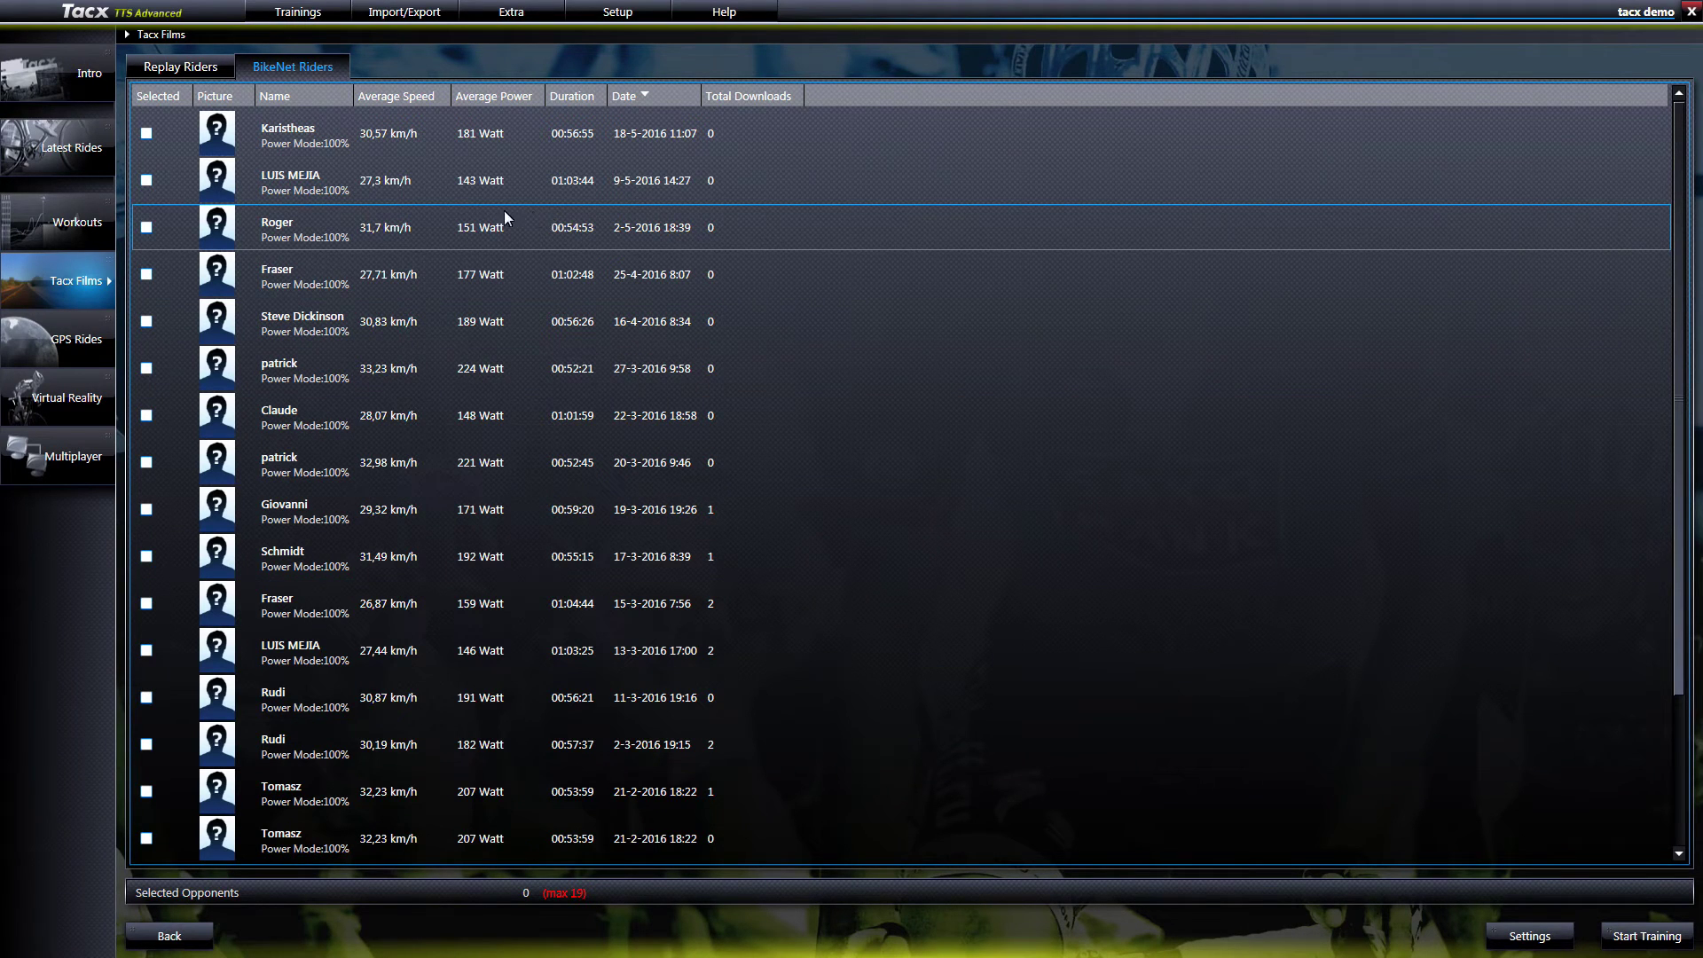
pyautogui.click(147, 133)
pyautogui.click(146, 180)
pyautogui.click(146, 228)
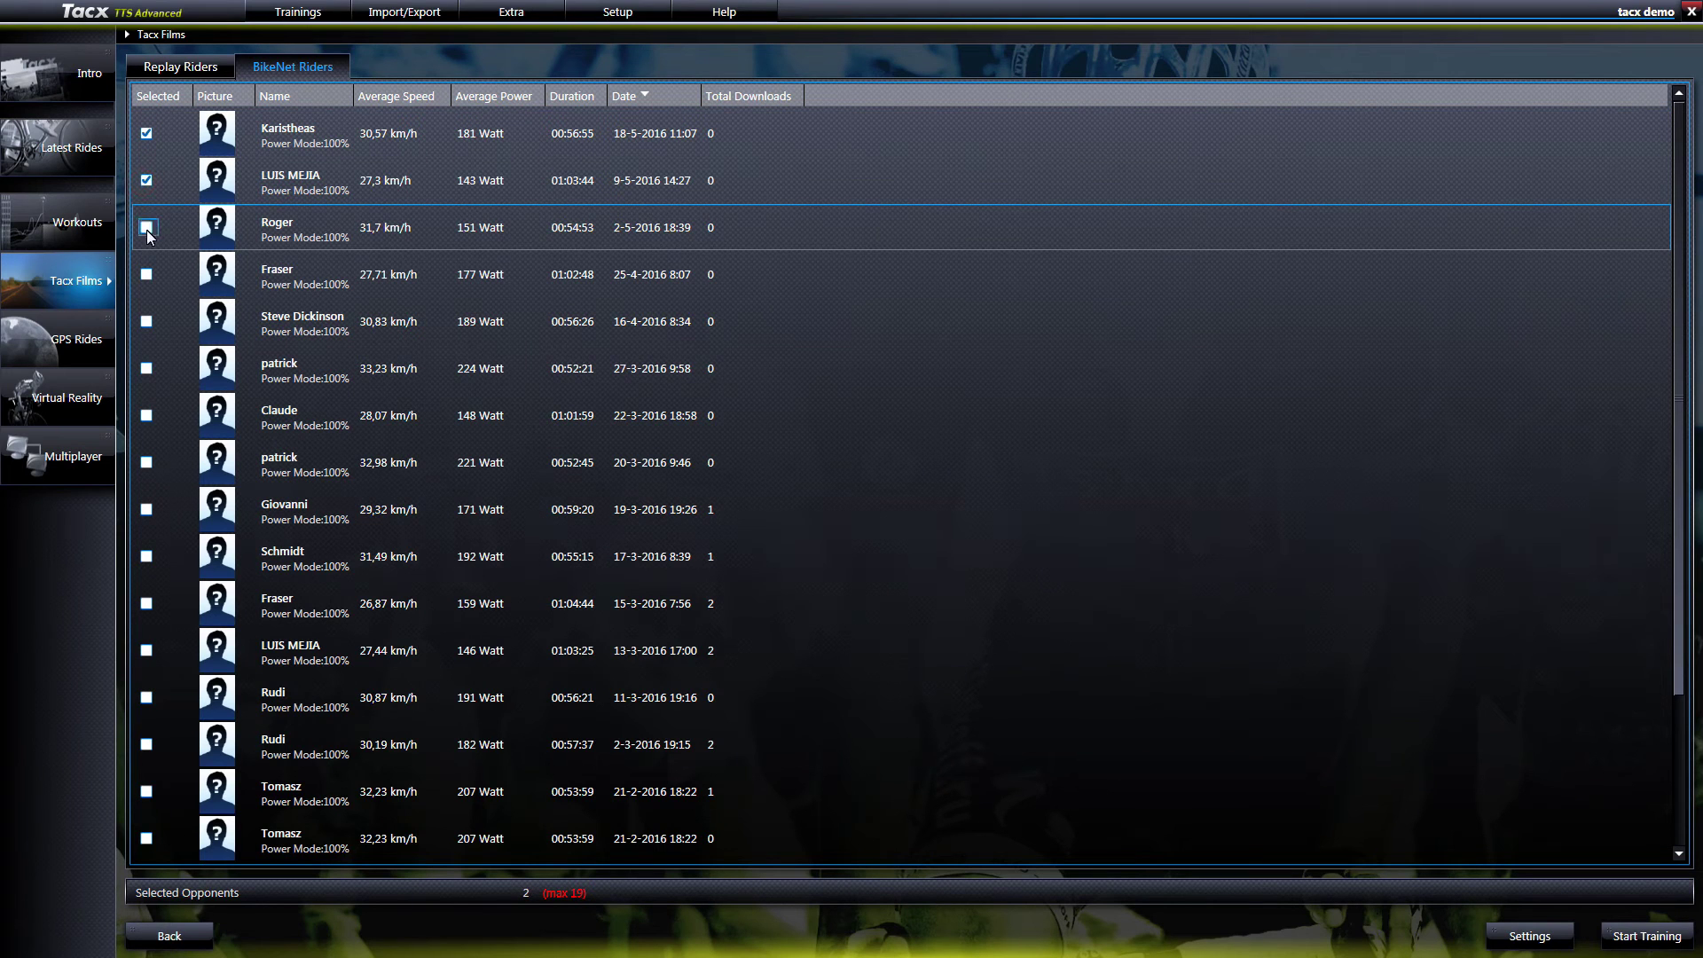
pyautogui.click(148, 274)
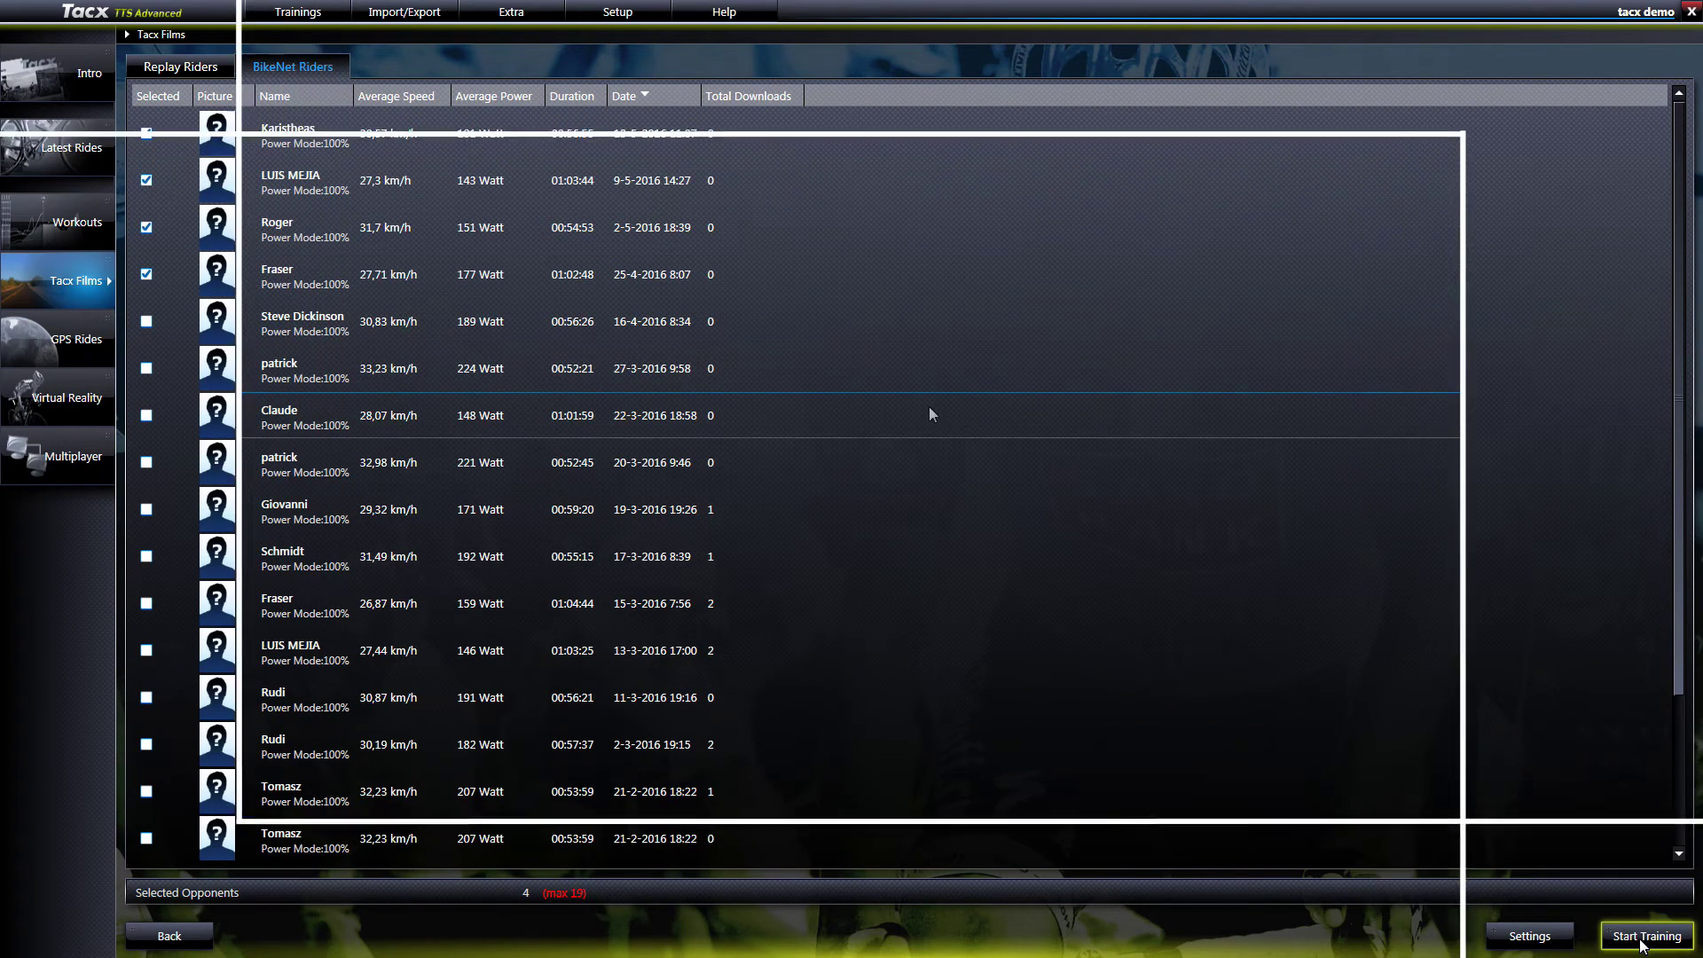
# - Open the Analyser, select the Barcelona KOM 2 training and briefly show the trainings of all users
pyautogui.click(514, 36)
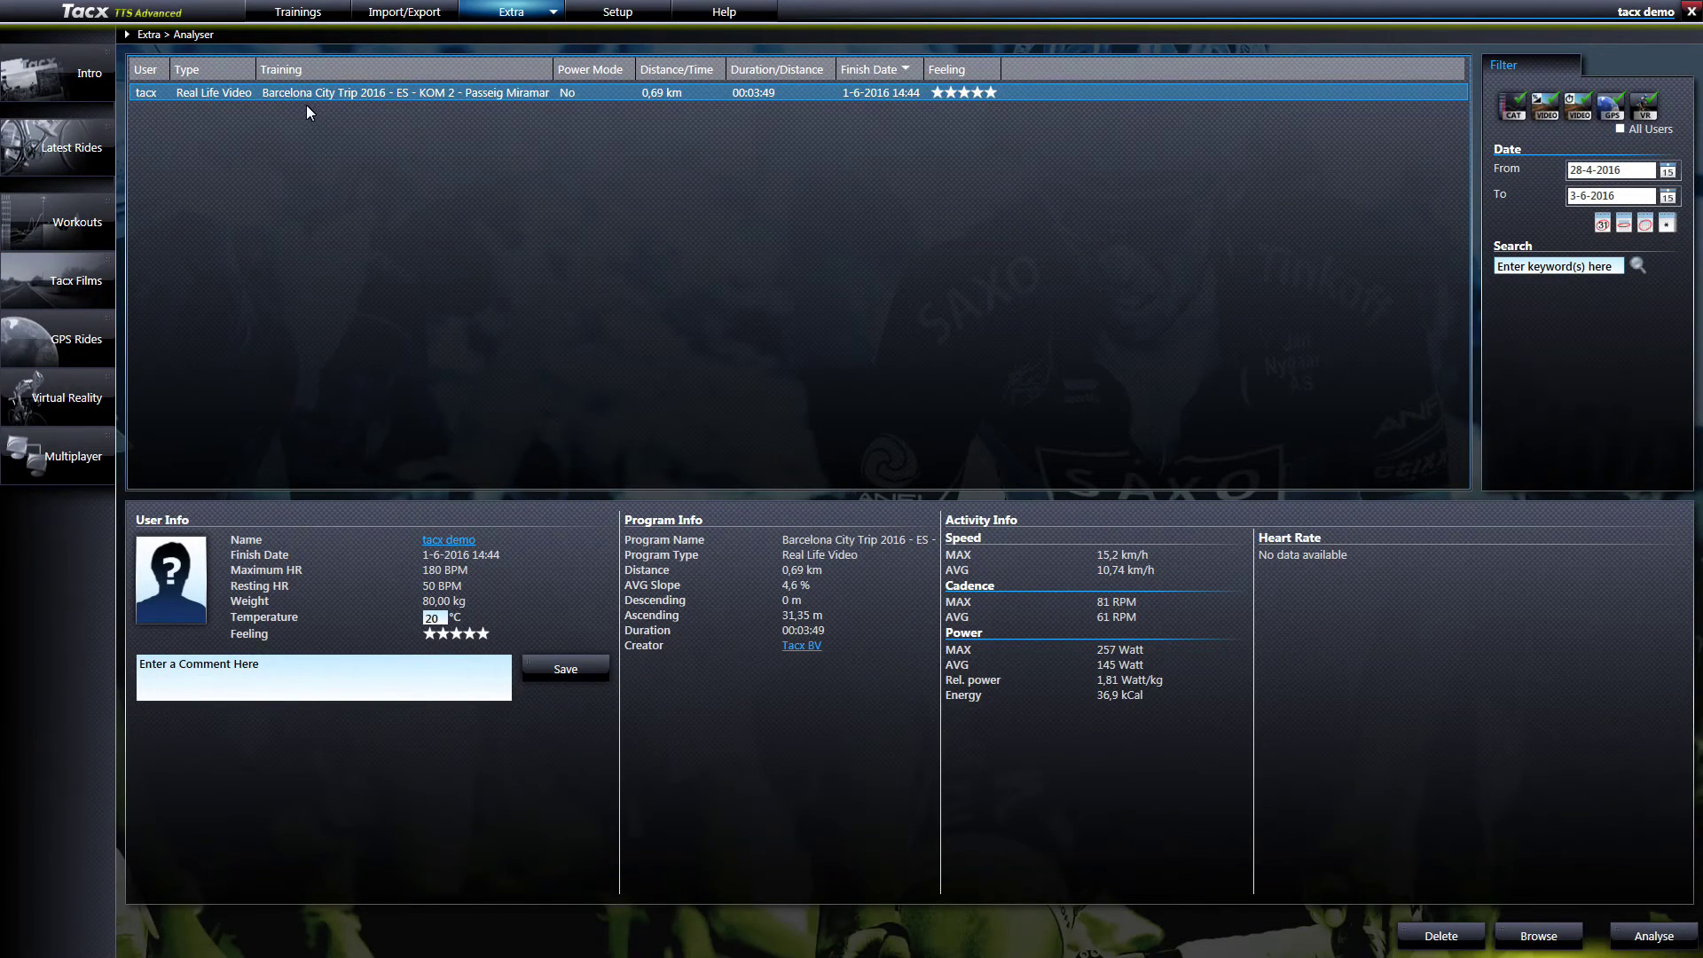
pyautogui.click(387, 99)
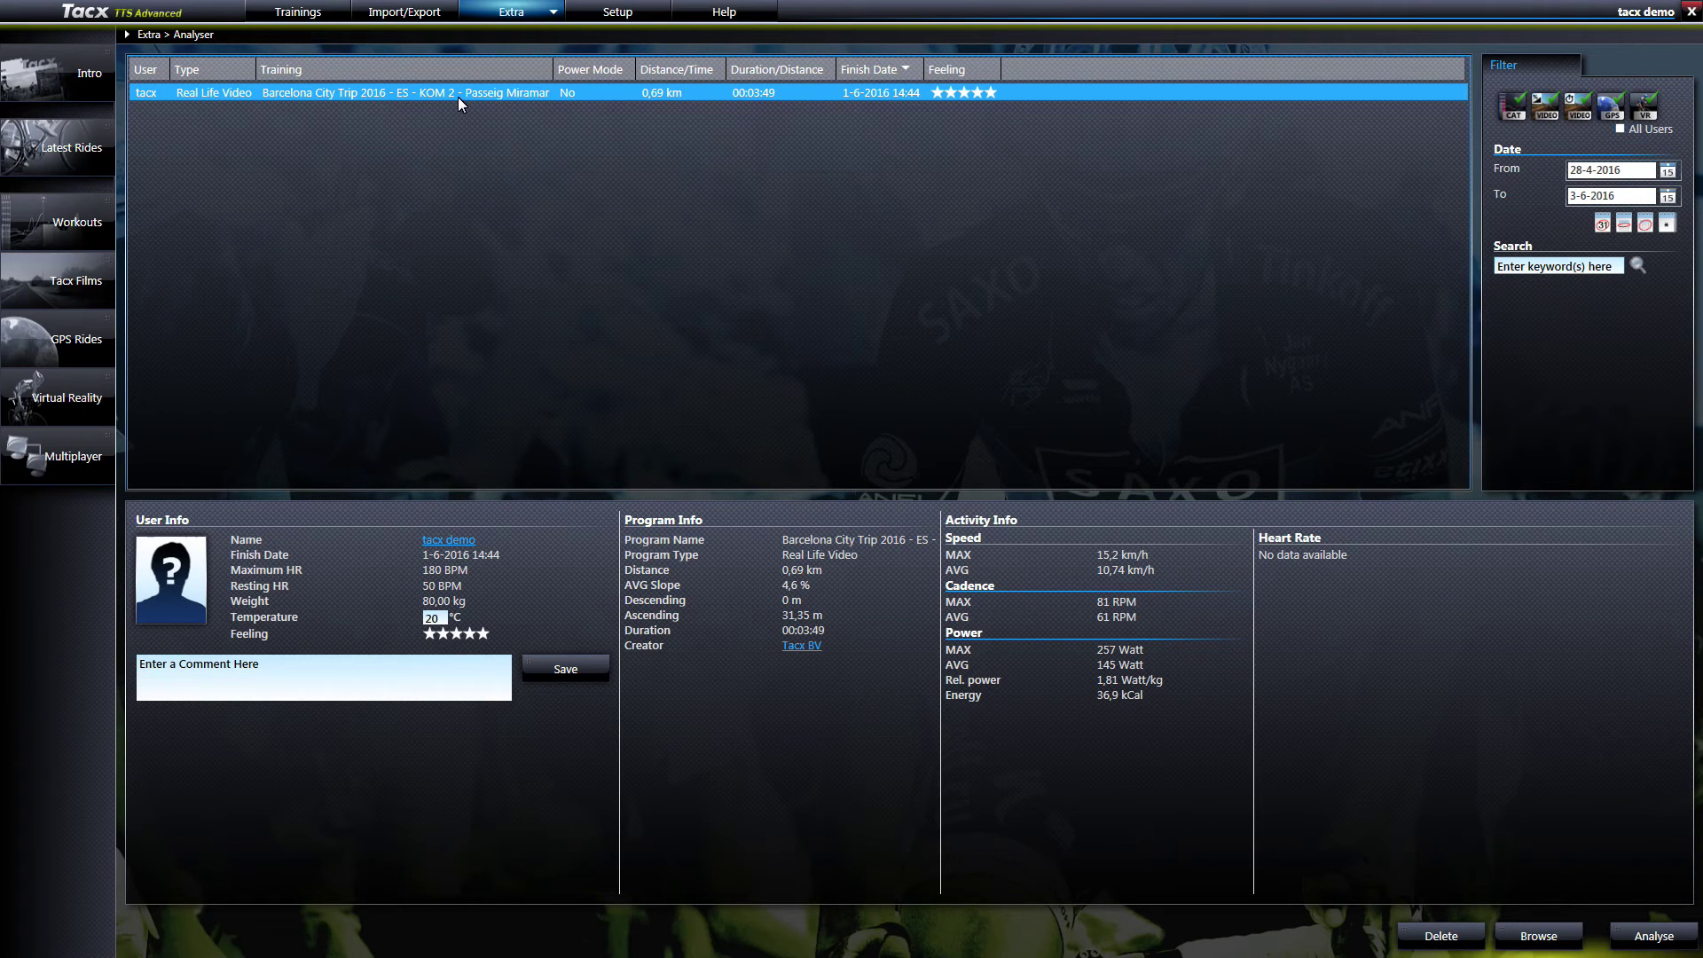
pyautogui.click(1620, 129)
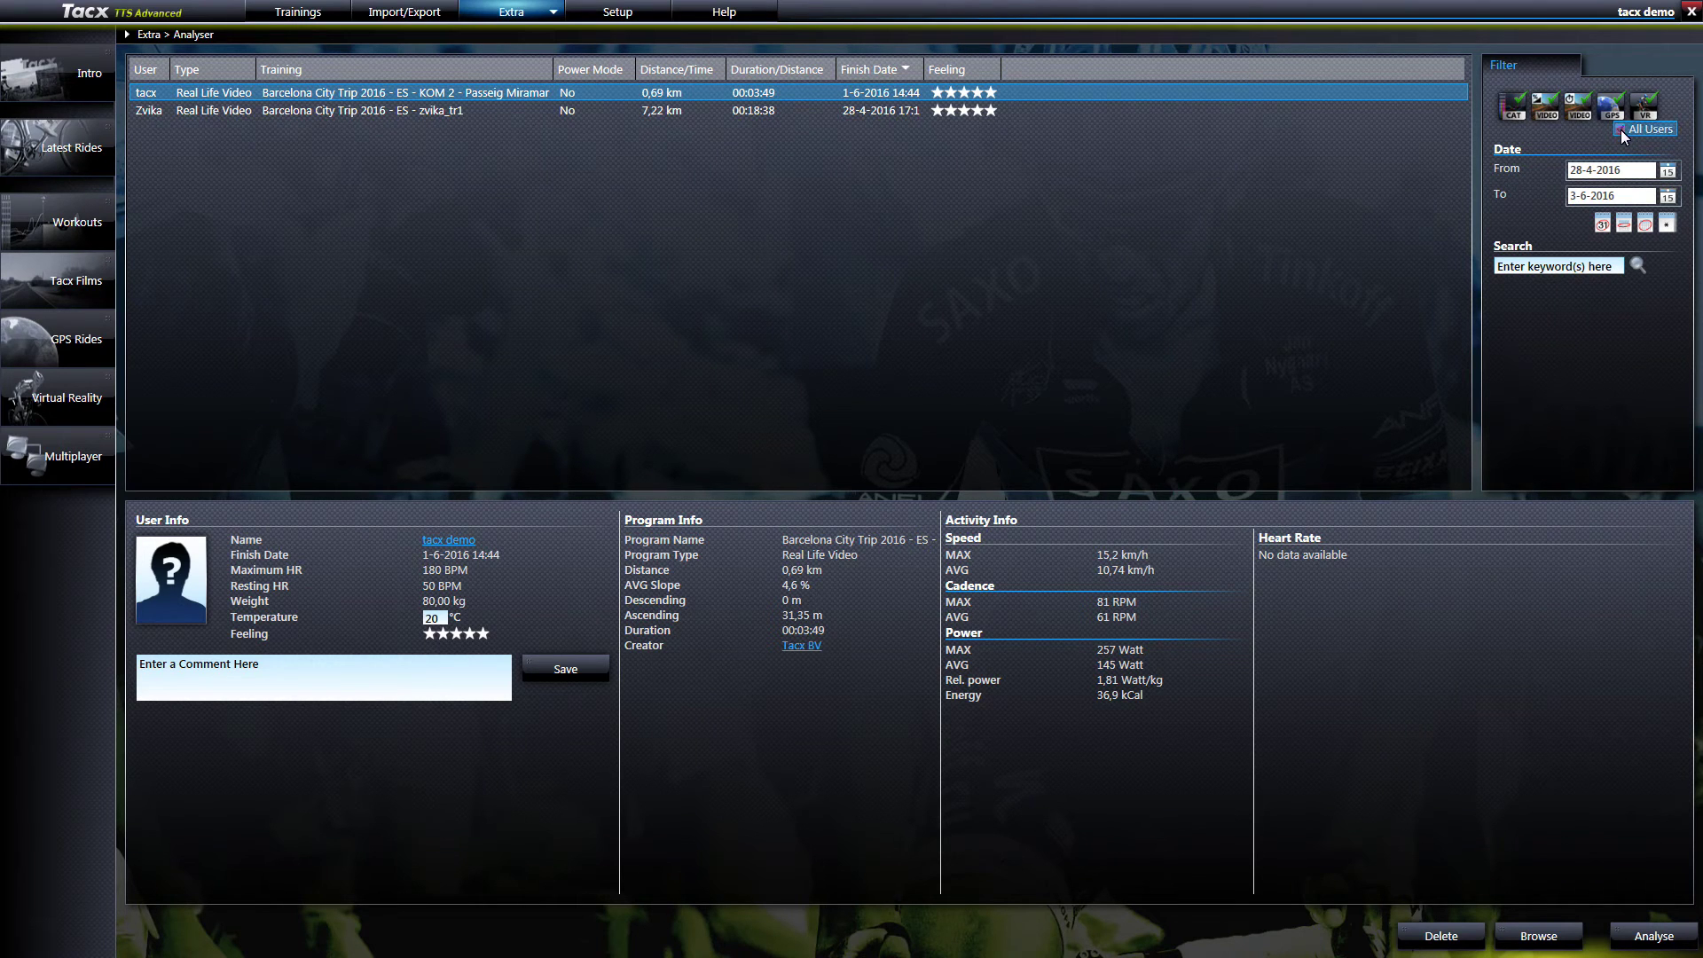
pyautogui.click(1620, 129)
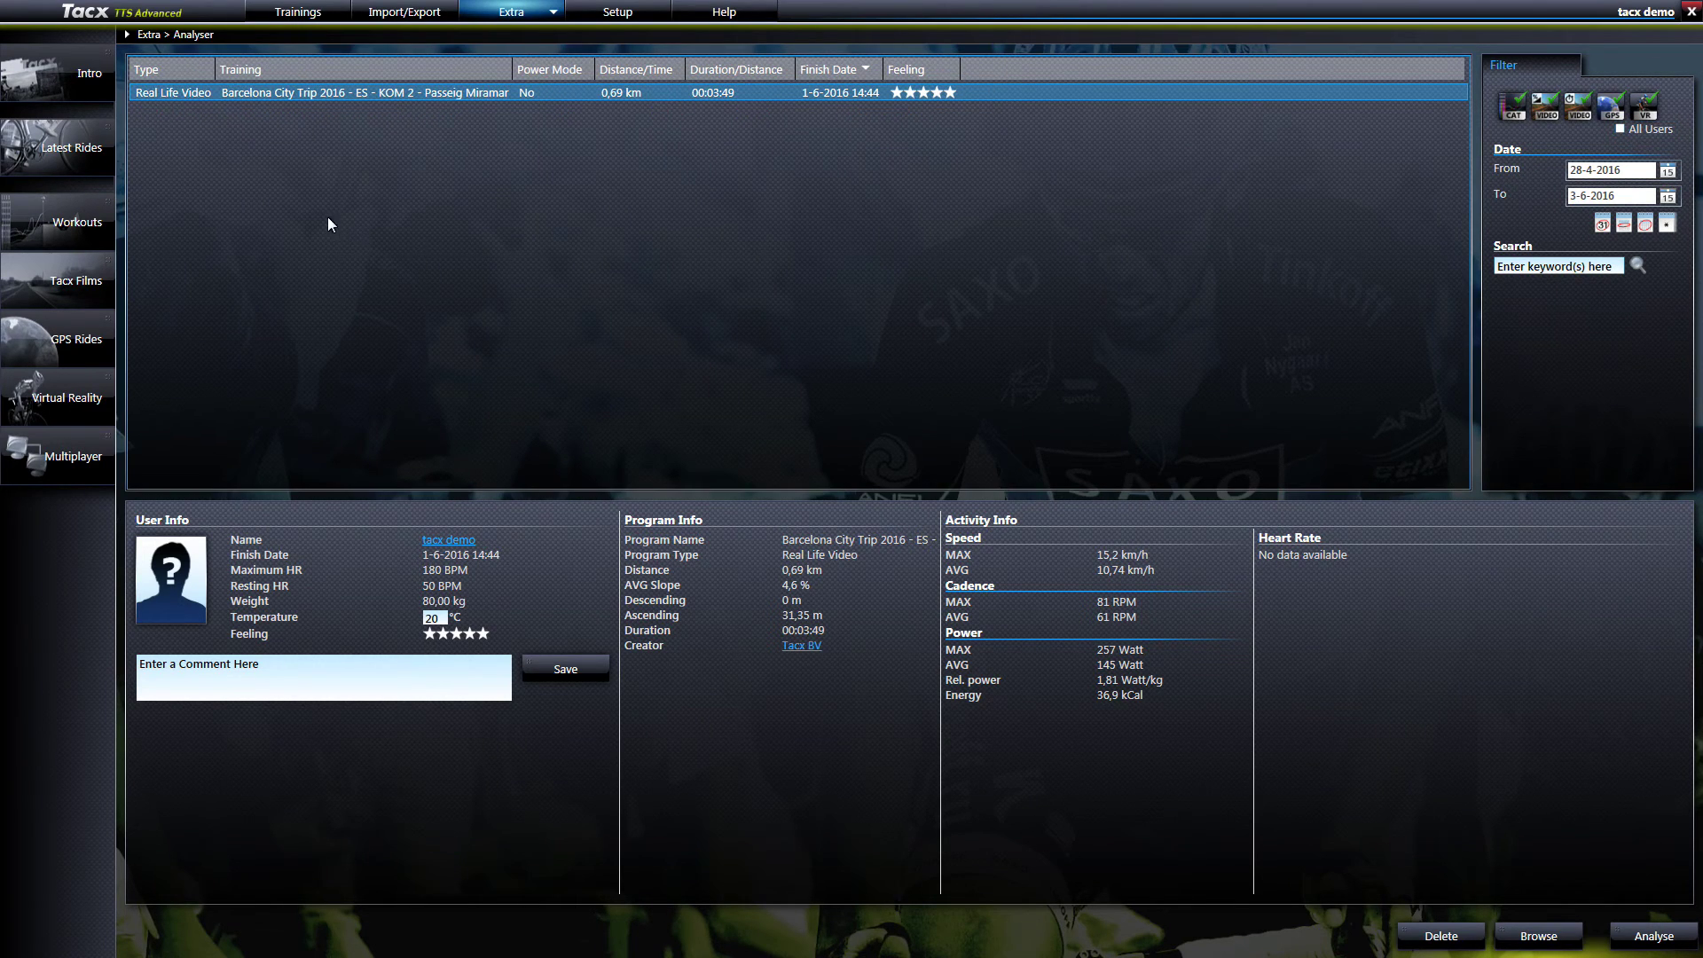
# - Set up a Virtual Reality training on the Golden Circle terrain with 3 virtual opponents
pyautogui.click(75, 400)
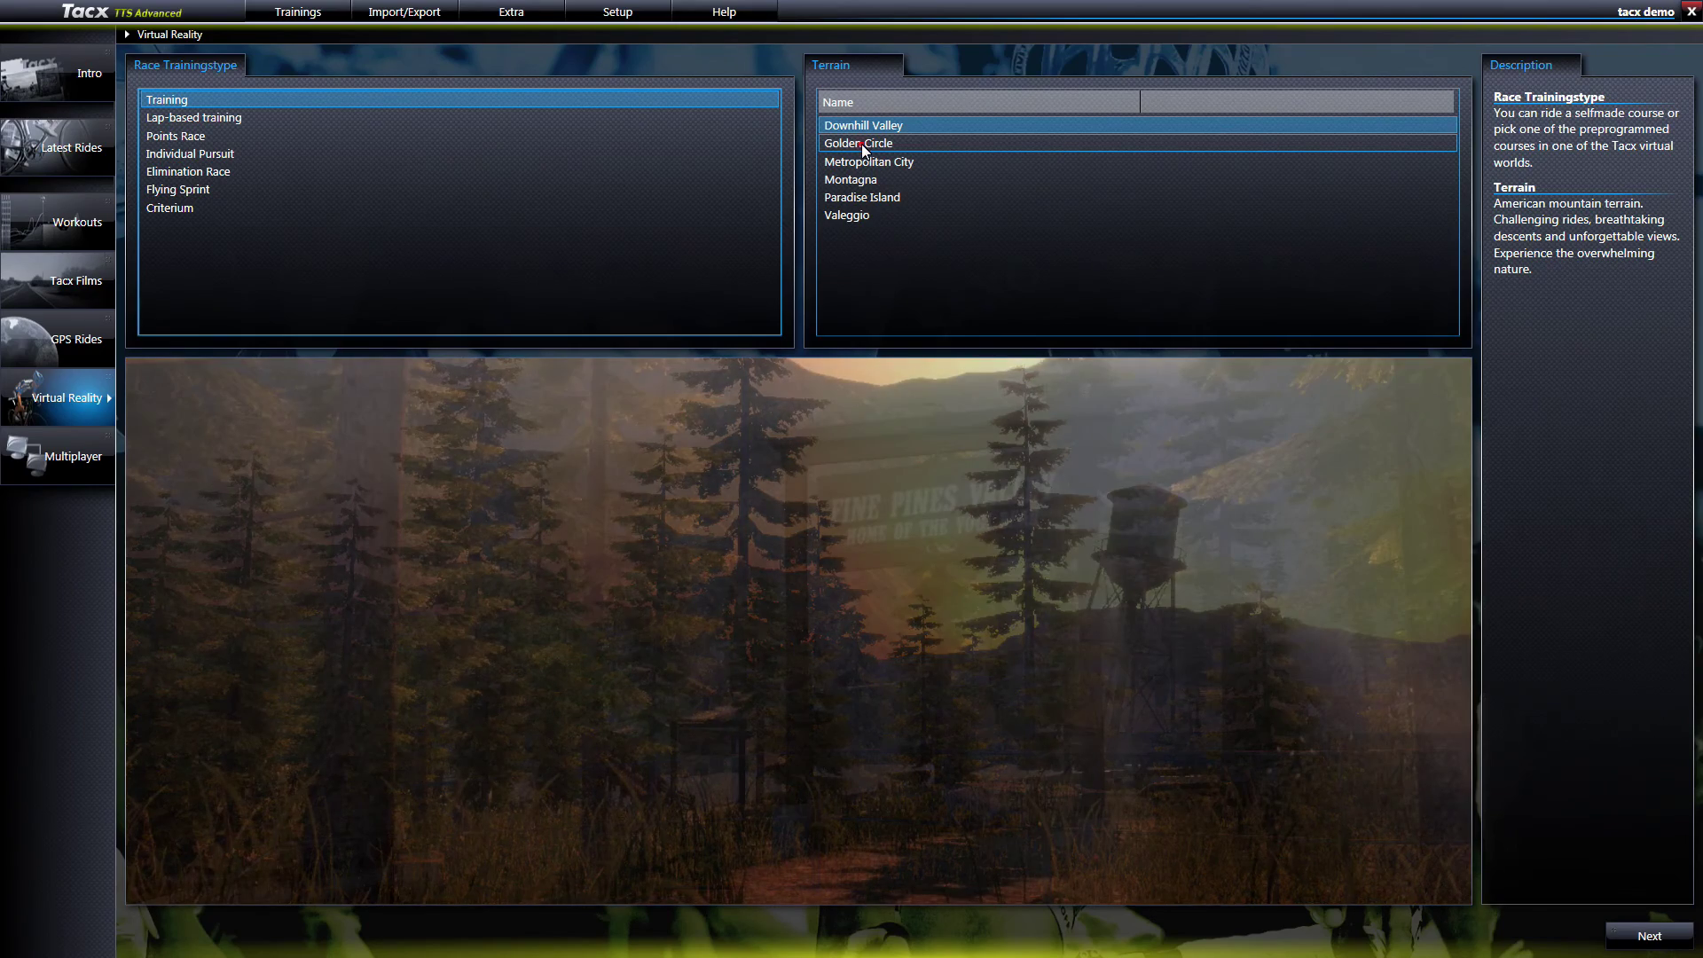
pyautogui.click(863, 148)
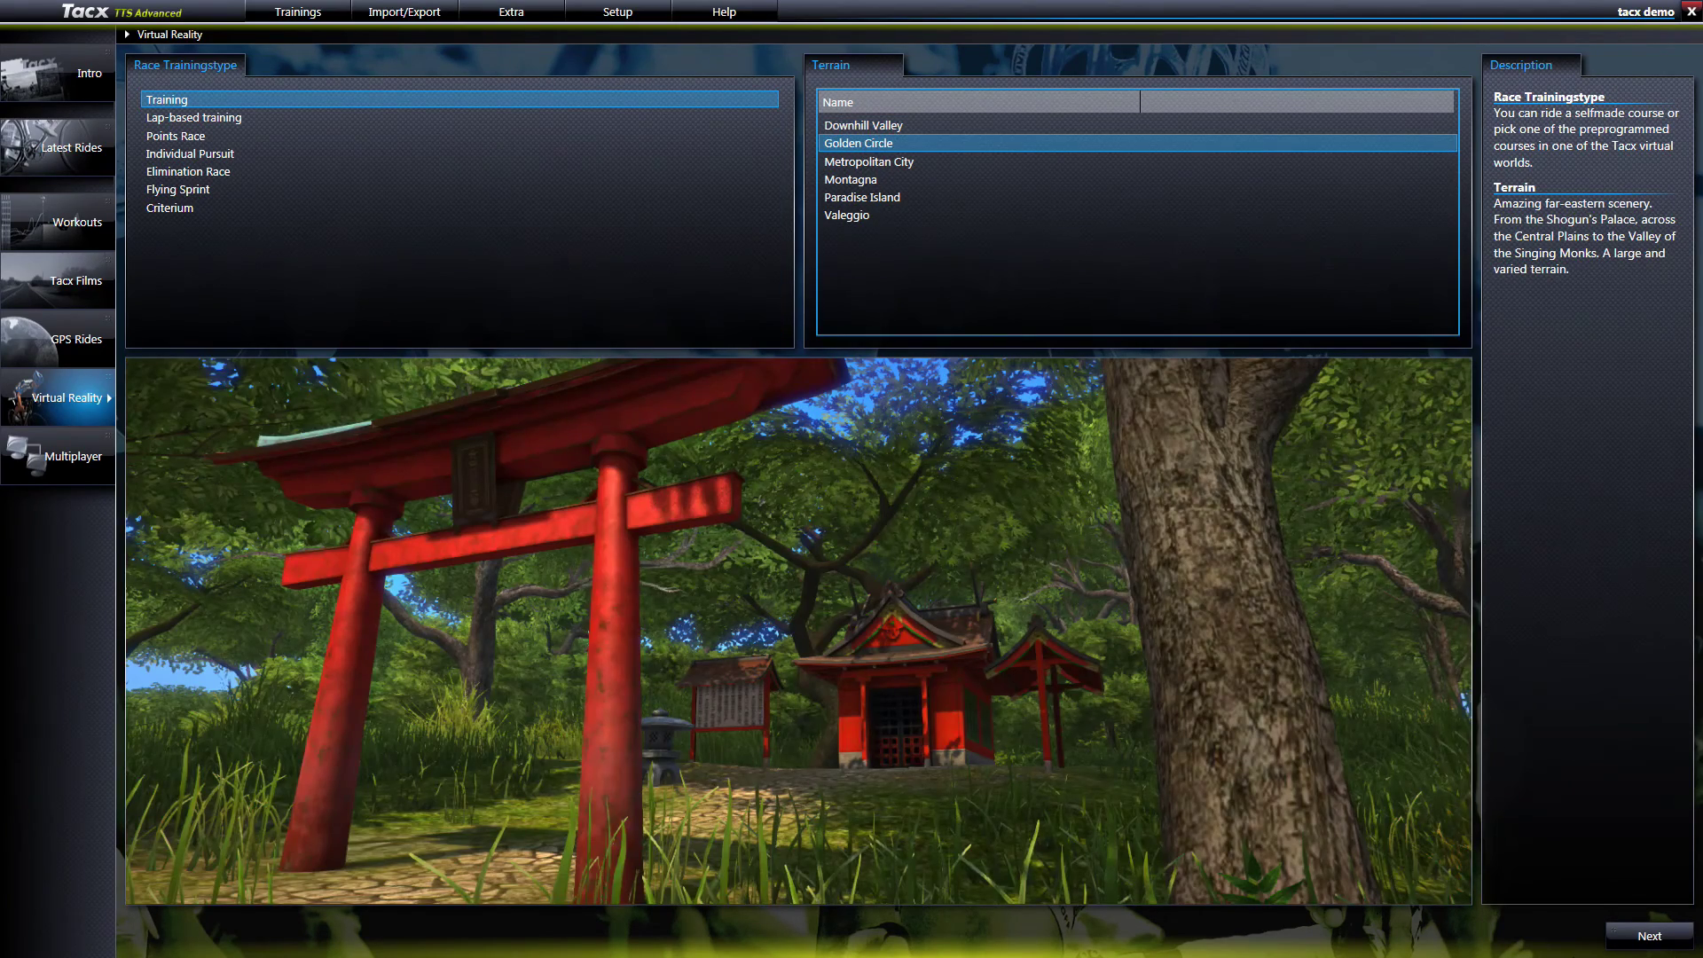
pyautogui.click(1647, 938)
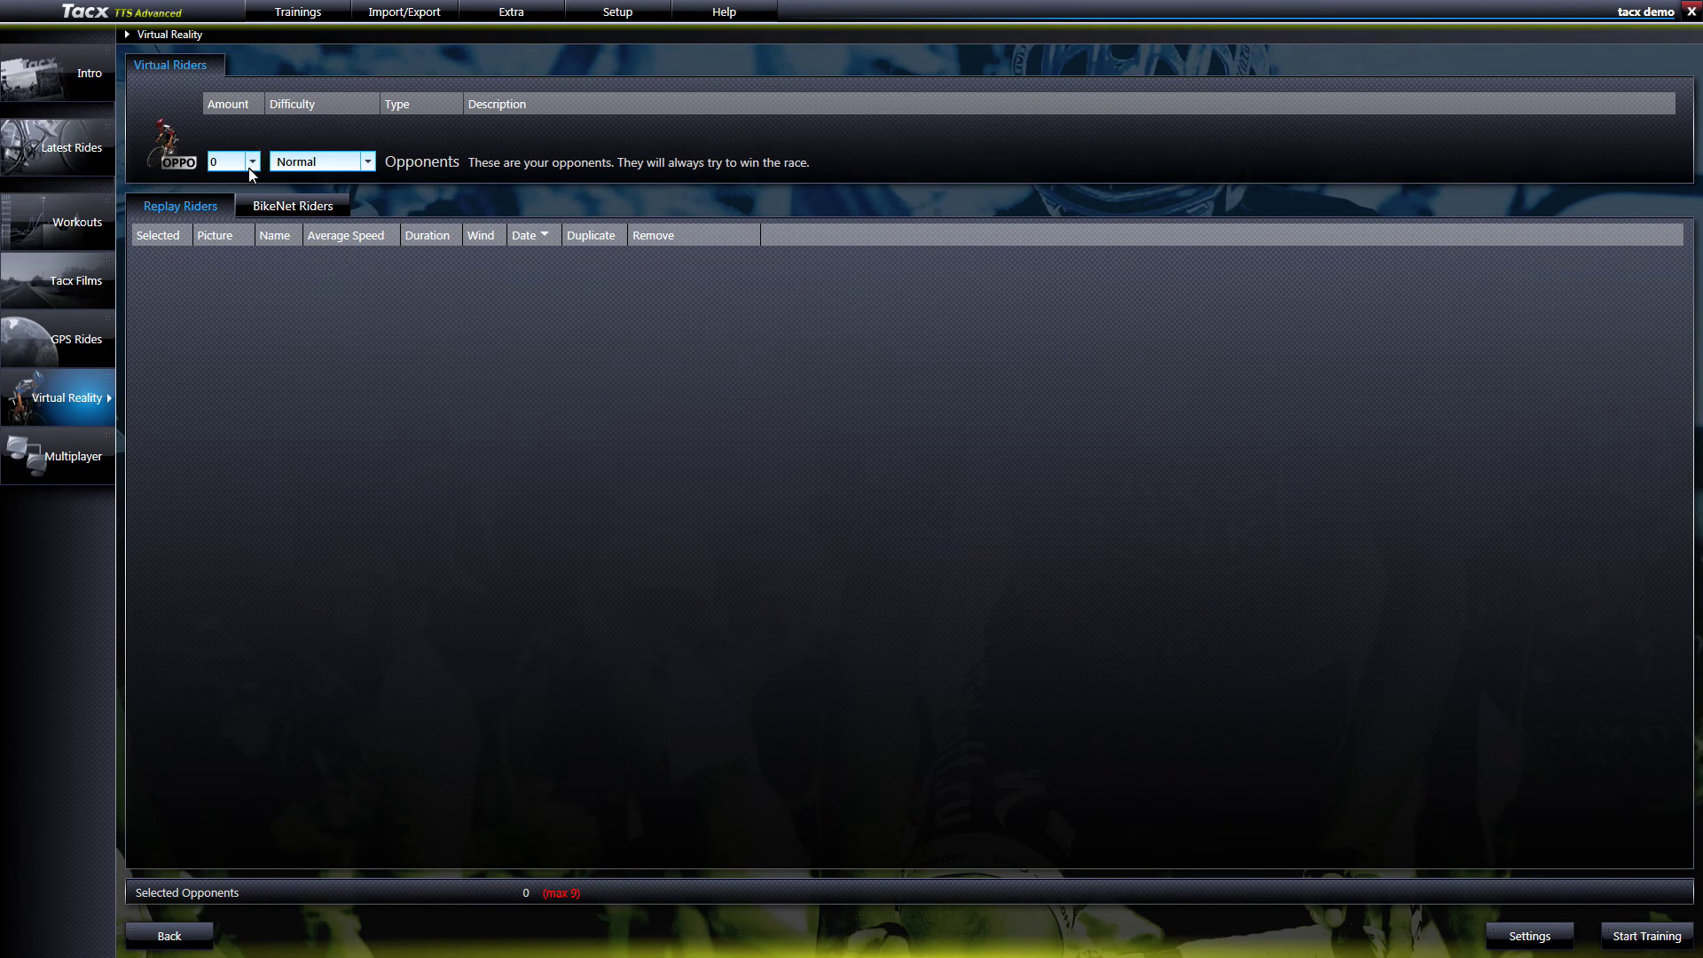
pyautogui.press('3')
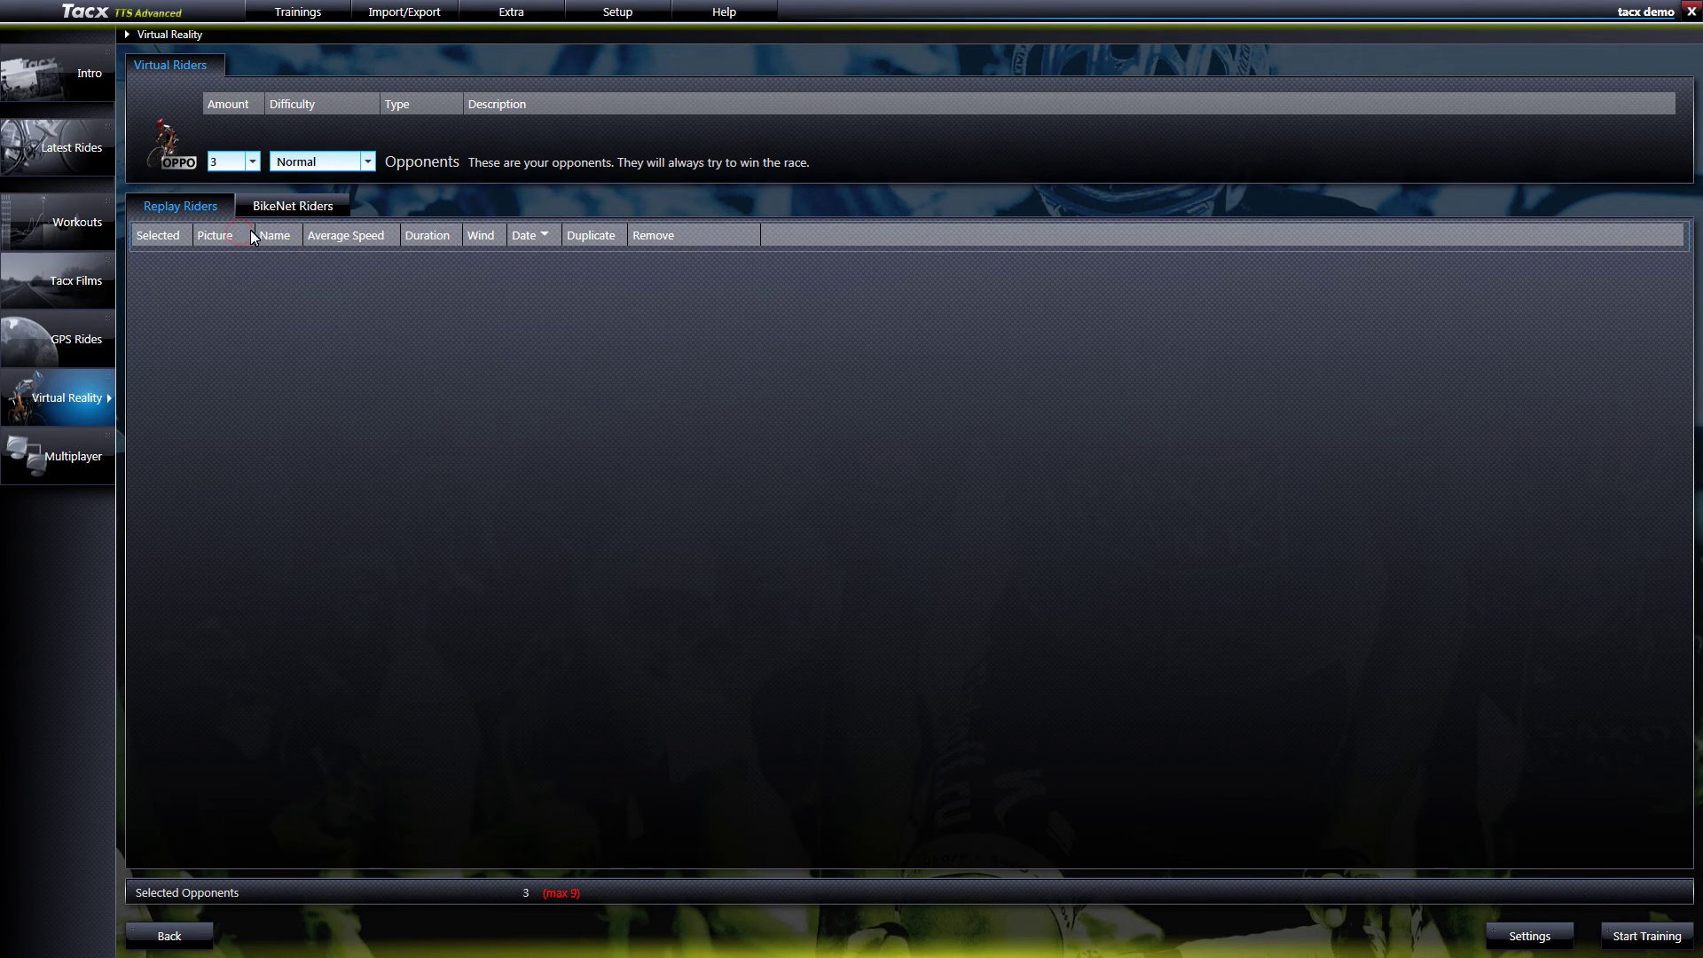